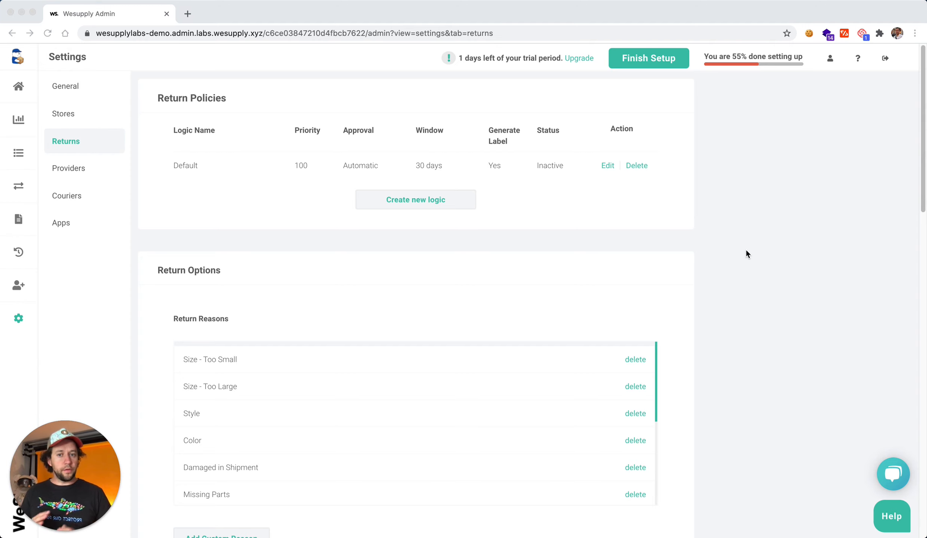
- Open the Default return policy for editing
click(746, 251)
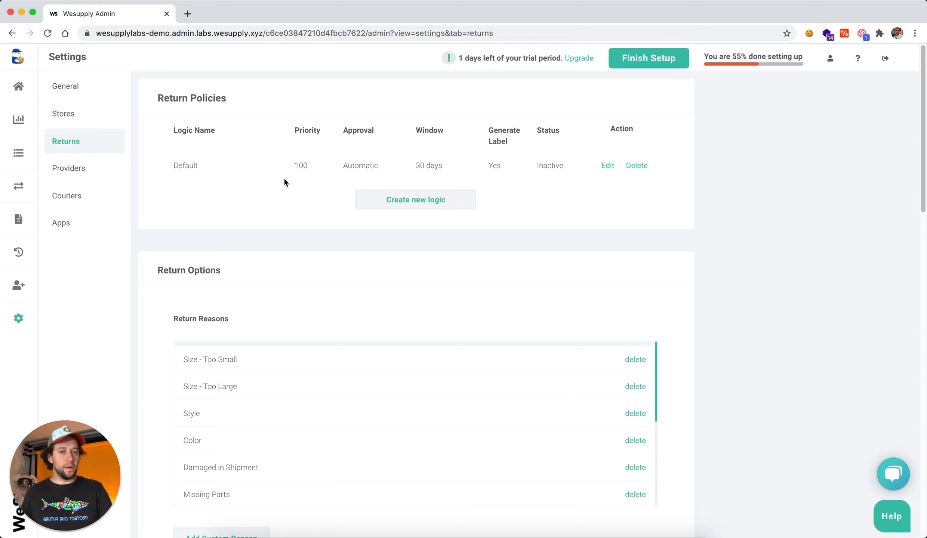
click(607, 168)
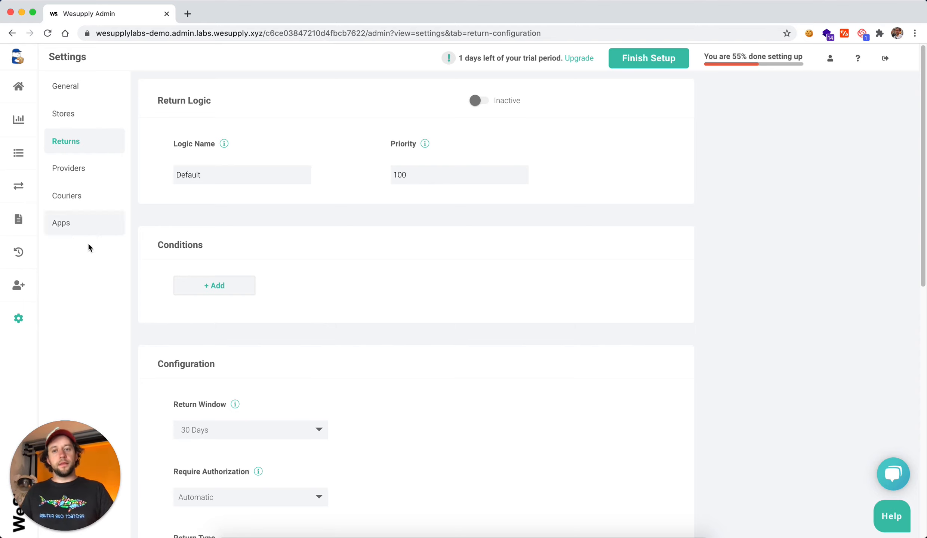
- Draft a condition with Return reason is Damaged in Shipment, look through the other reasons, and discard the condition
click(231, 288)
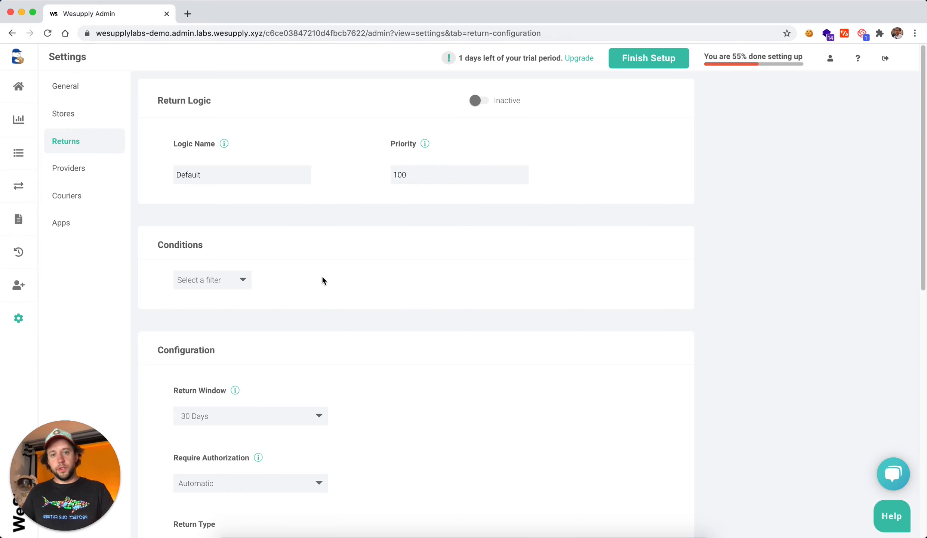
click(240, 279)
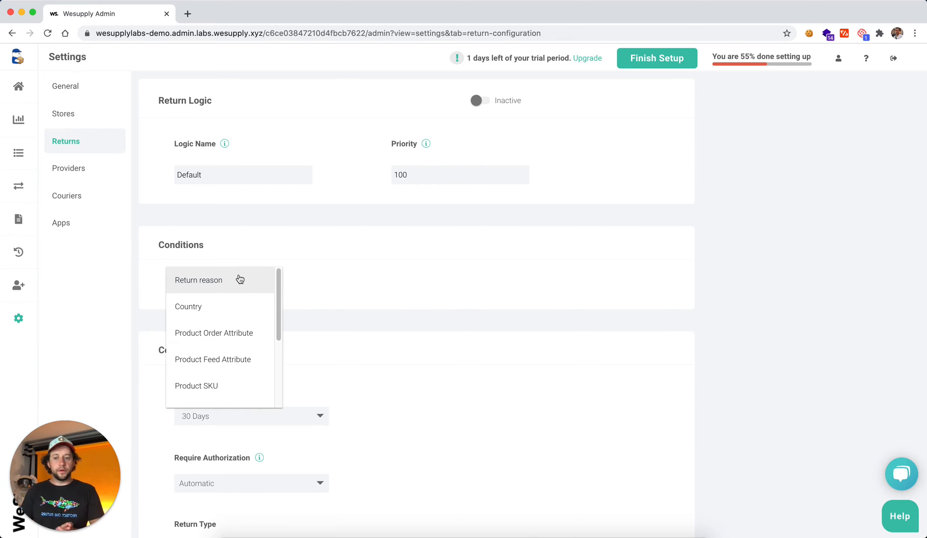
click(240, 280)
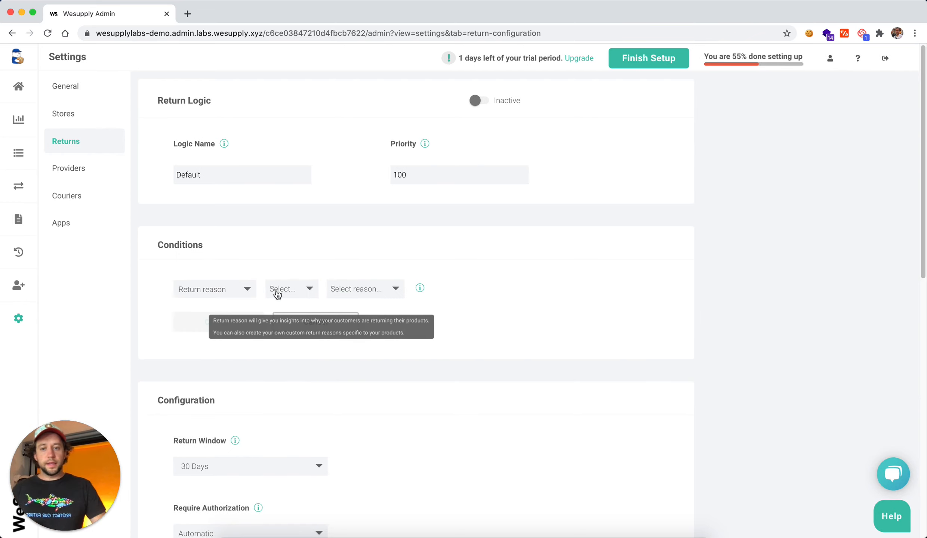
click(278, 295)
click(277, 294)
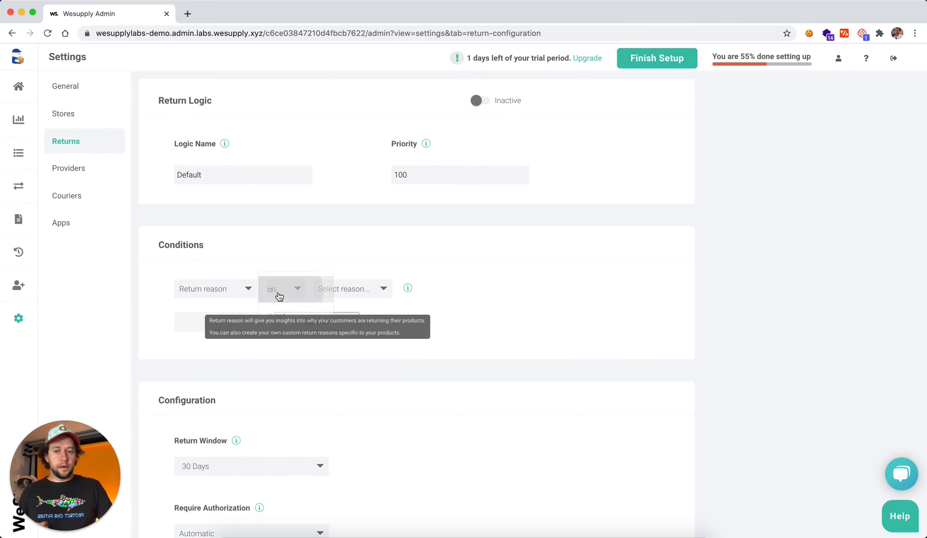
click(388, 295)
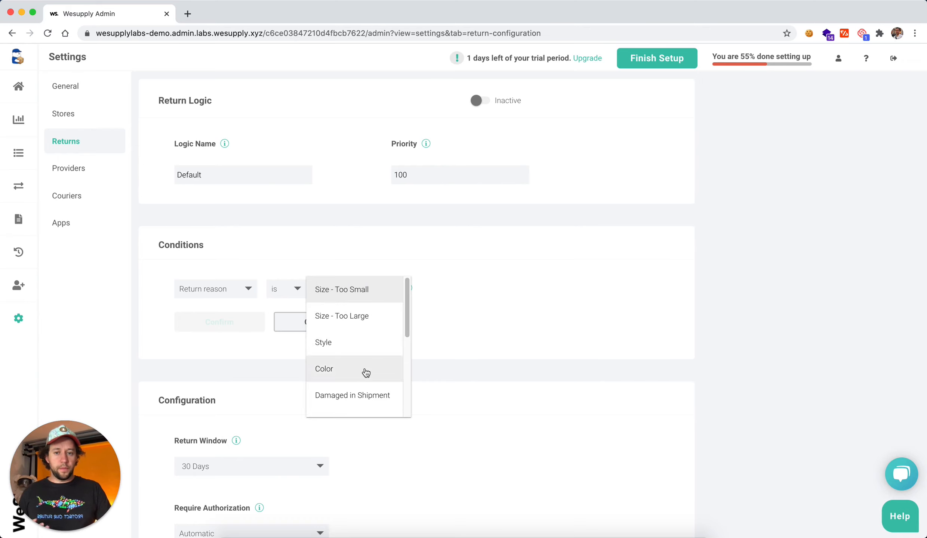
click(359, 395)
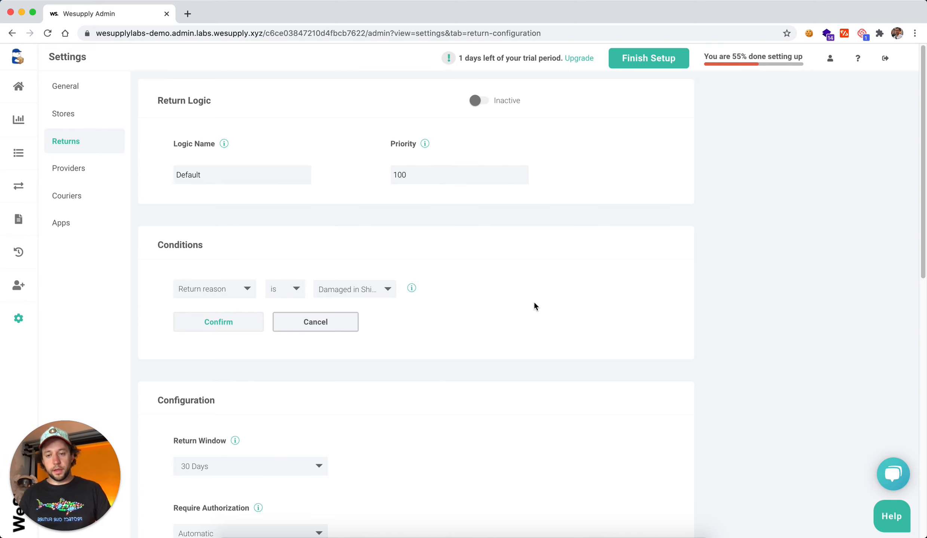
click(359, 290)
scroll(366, 320, down, 5)
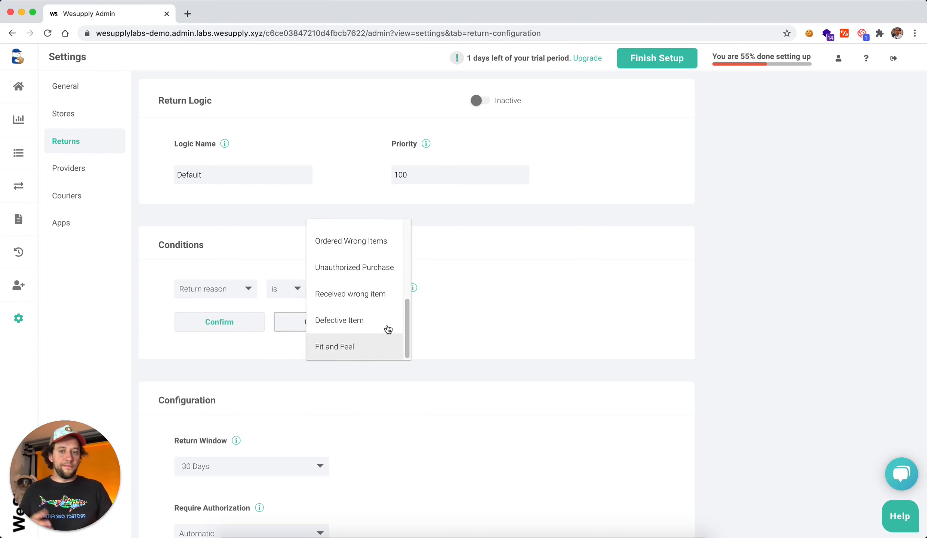
click(497, 306)
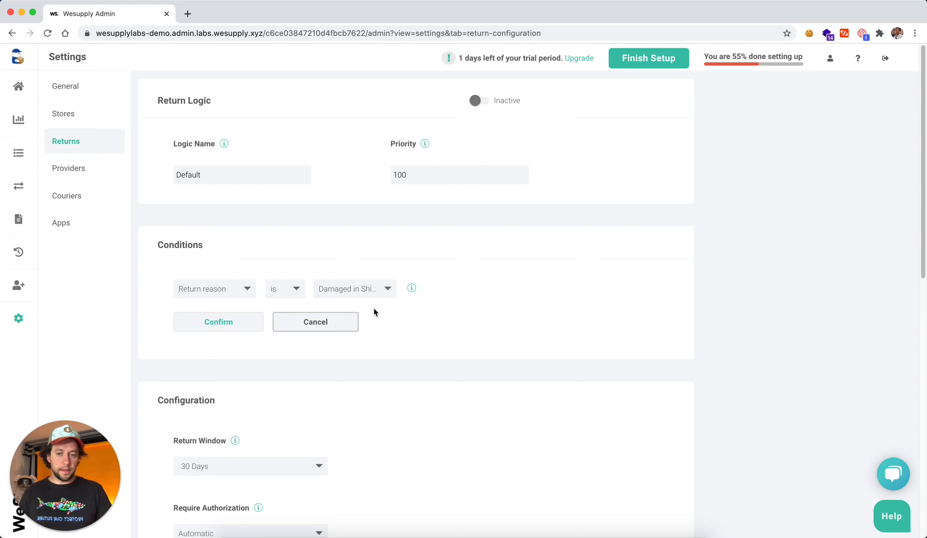
click(338, 323)
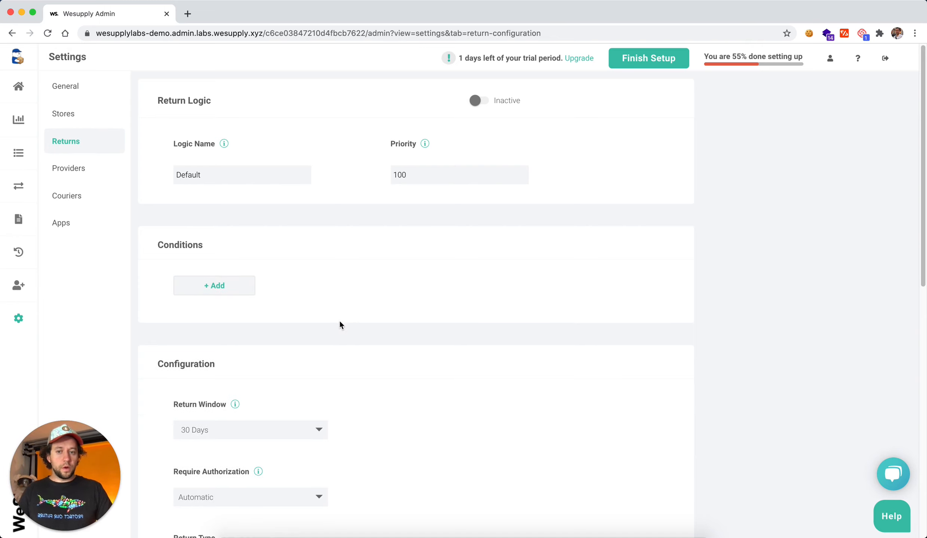
- Draft a Product Order Attribute condition where final_sale Equals Yes, and discard it
click(231, 290)
click(216, 289)
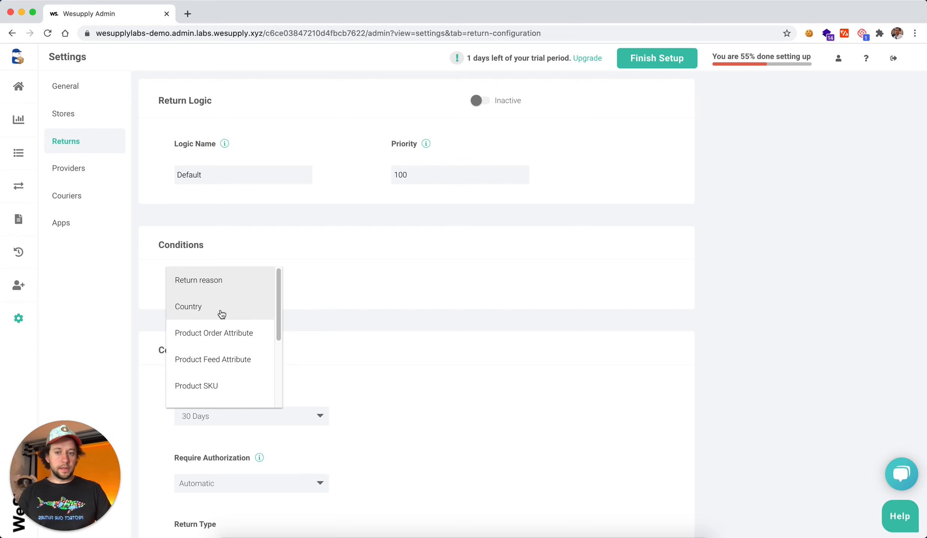
click(263, 338)
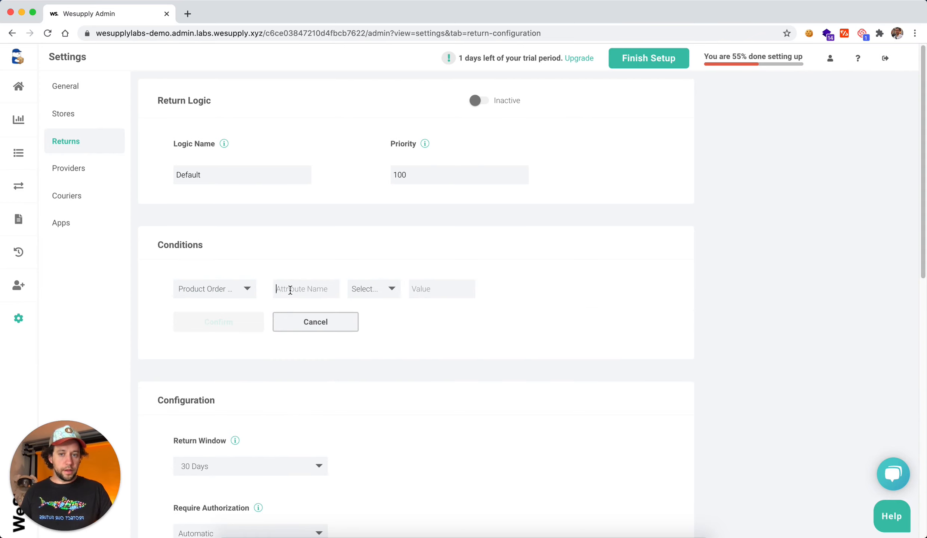
text(fi)
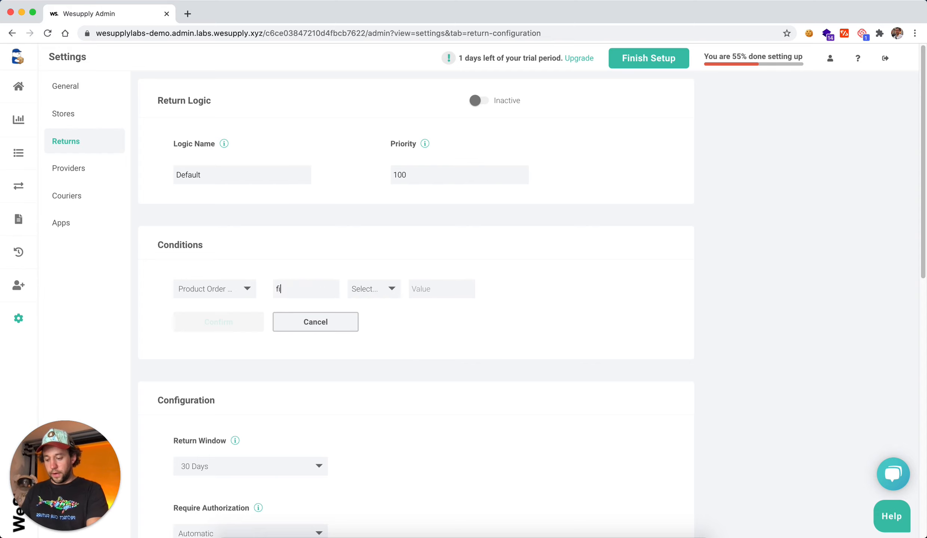
text(nal_sale)
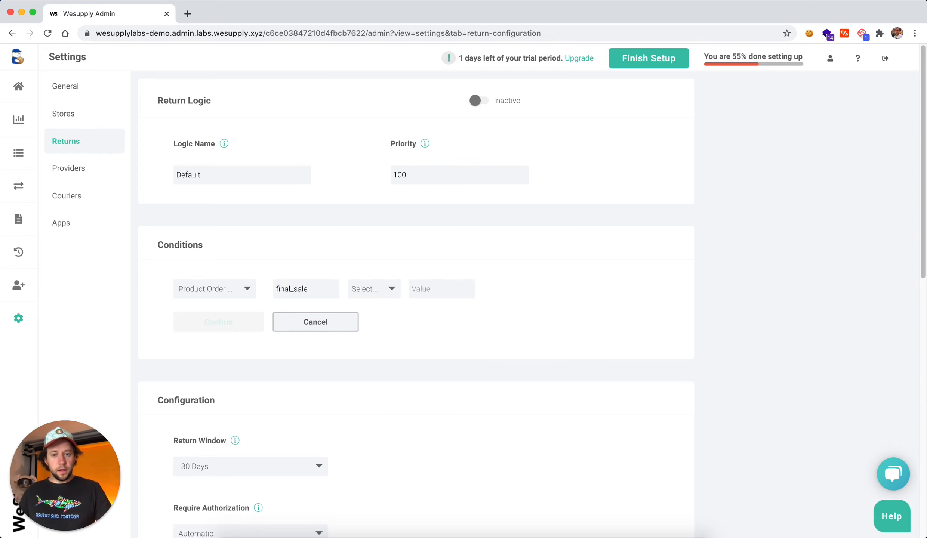
click(391, 290)
click(381, 299)
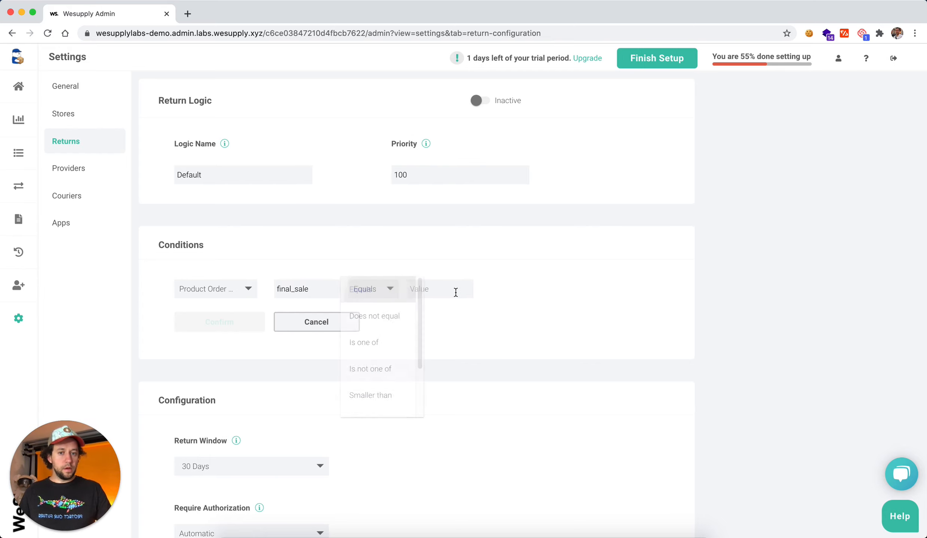
click(456, 292)
text(Yes)
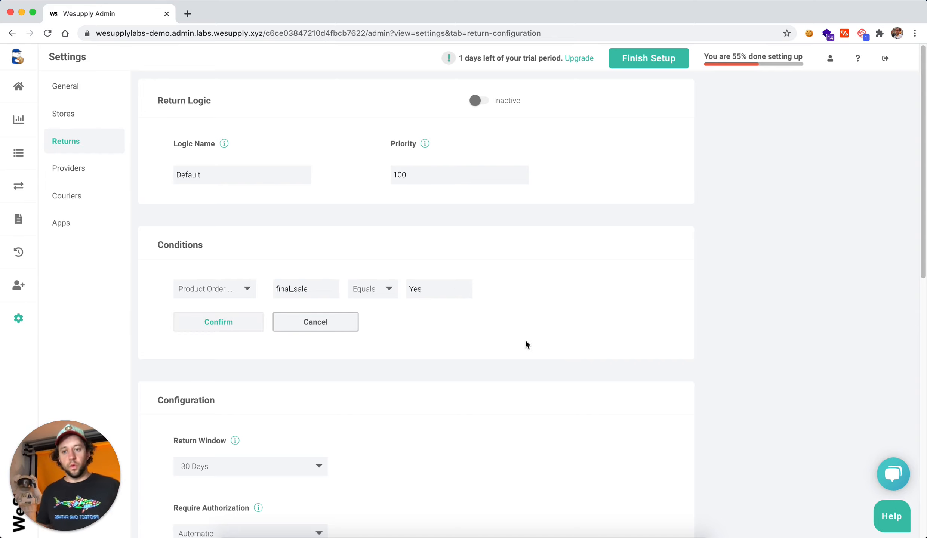
click(315, 324)
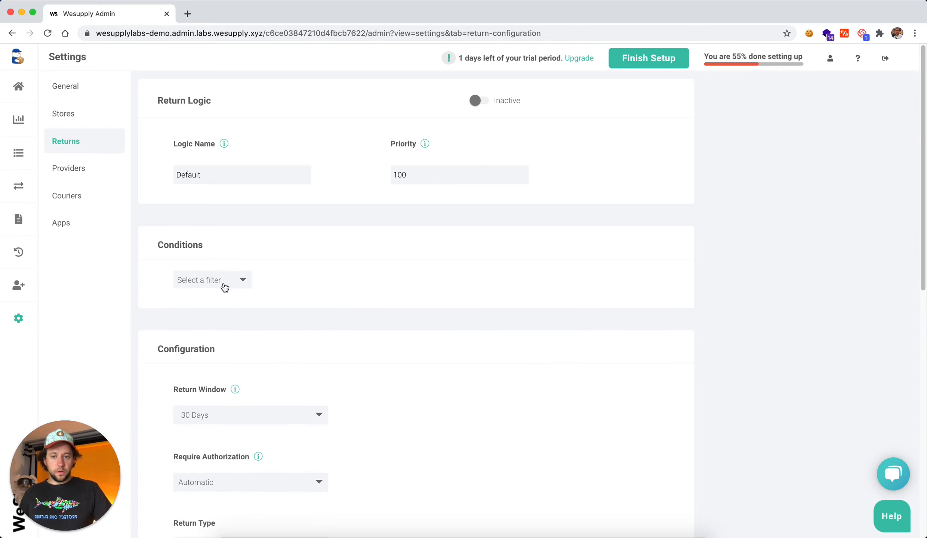
- Review the filter types available for a new condition, through to Date Range, without choosing one
click(224, 285)
scroll(239, 379, down, 1)
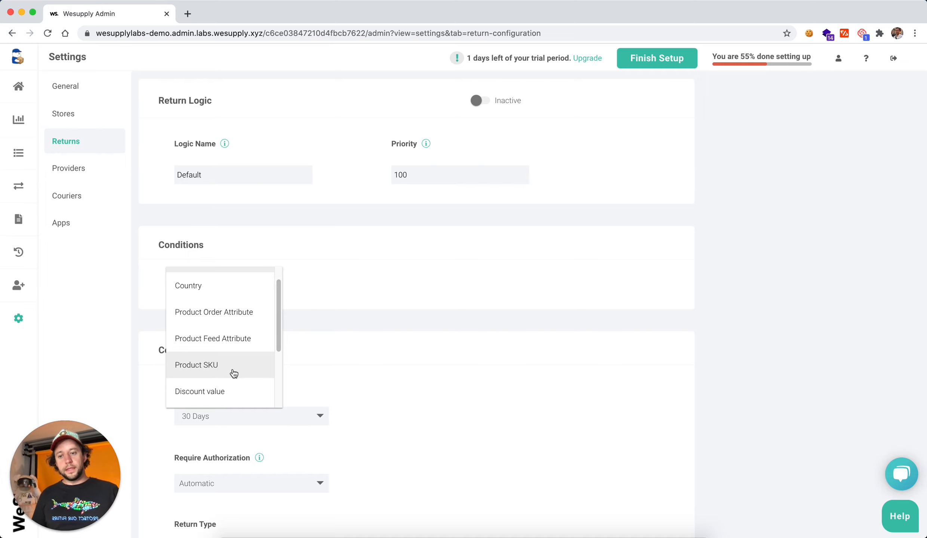
scroll(237, 364, down, 1)
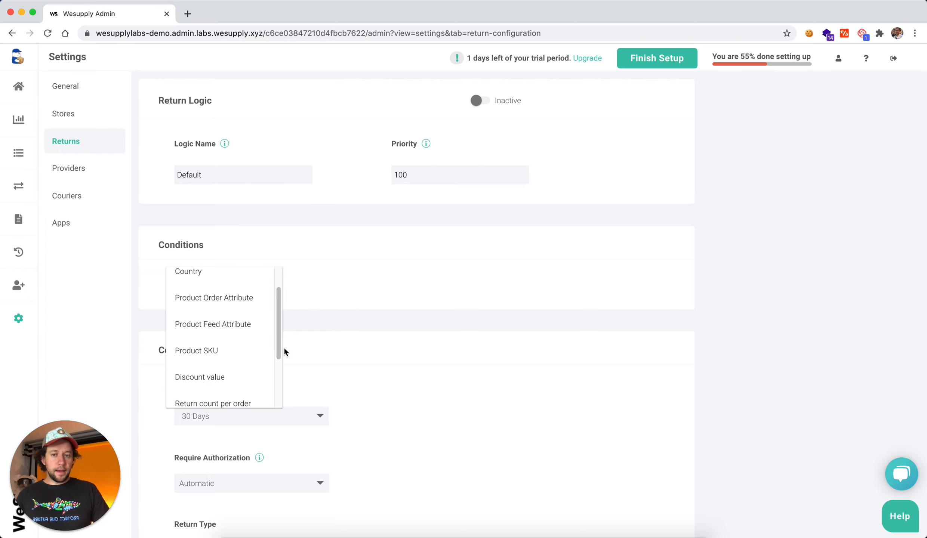
drag(280, 351, 273, 401)
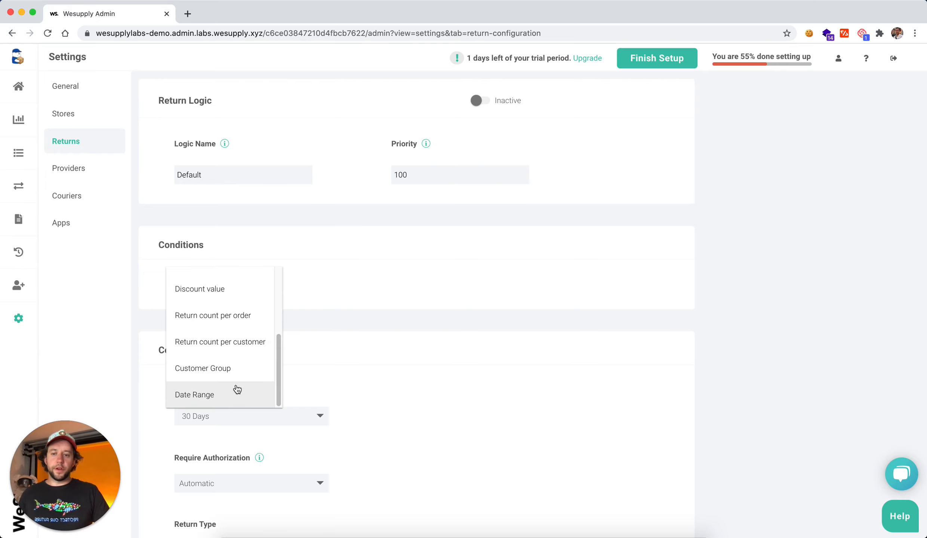
click(395, 369)
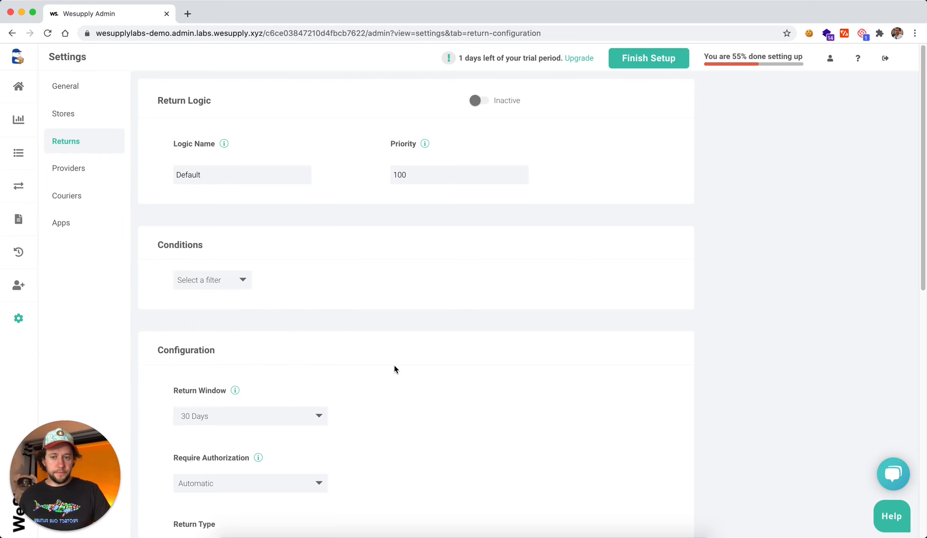
- Add a condition to the Default return logic with Return reason is Damaged in Shipment
click(221, 278)
click(217, 281)
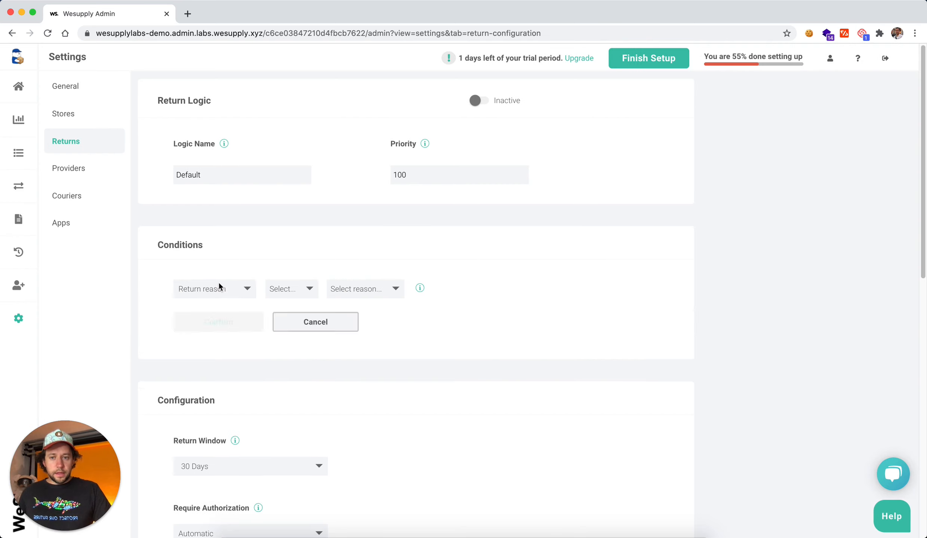
click(306, 289)
click(304, 293)
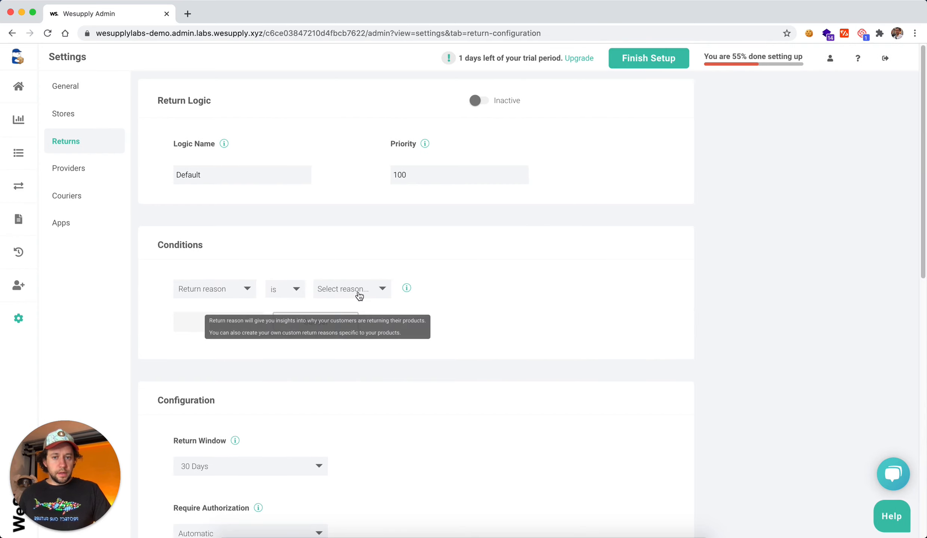
click(358, 295)
click(370, 399)
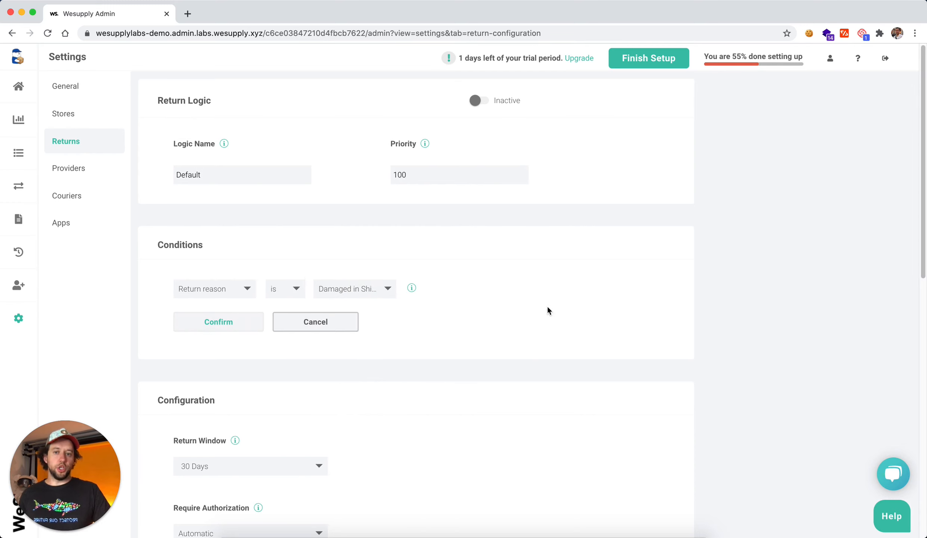
click(205, 327)
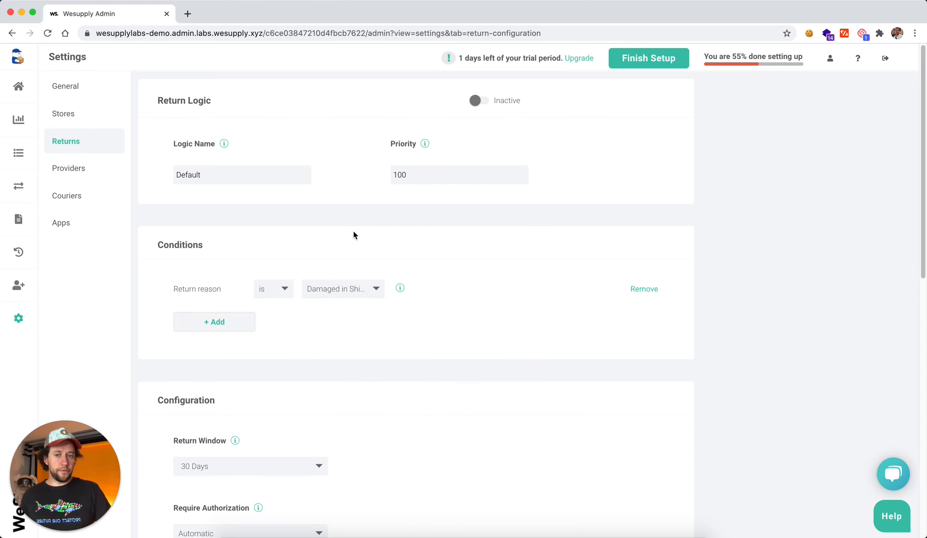
- Add a second condition with Product SKU one of "abc"
scroll(441, 386, down, 1)
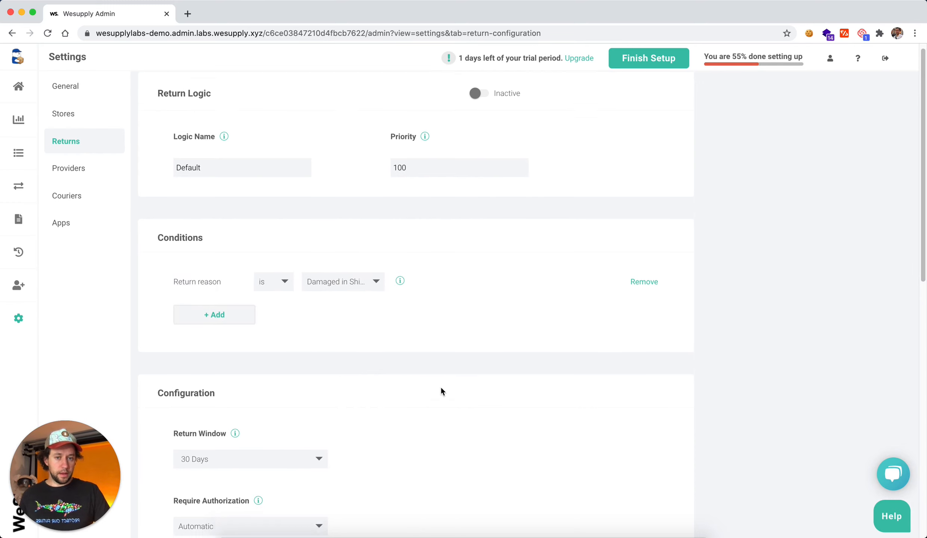
click(235, 316)
click(239, 310)
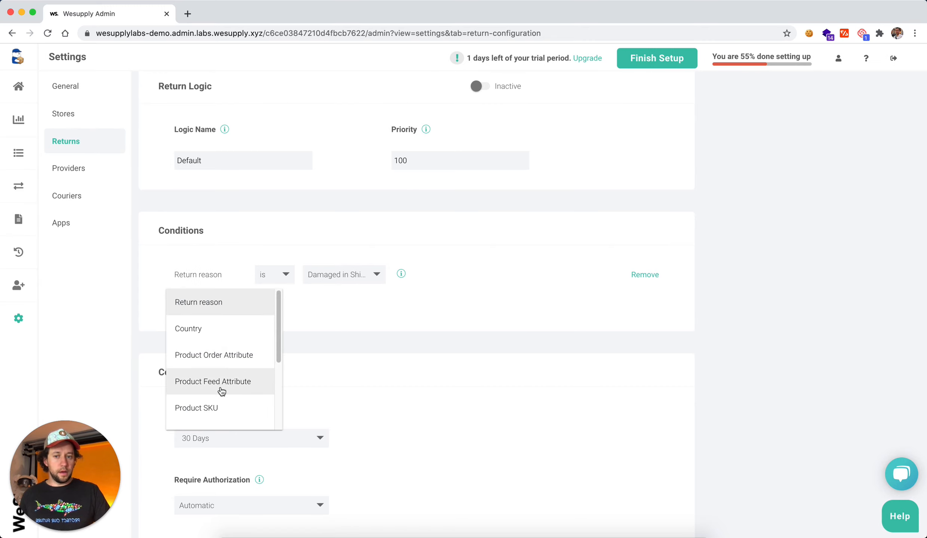
click(209, 408)
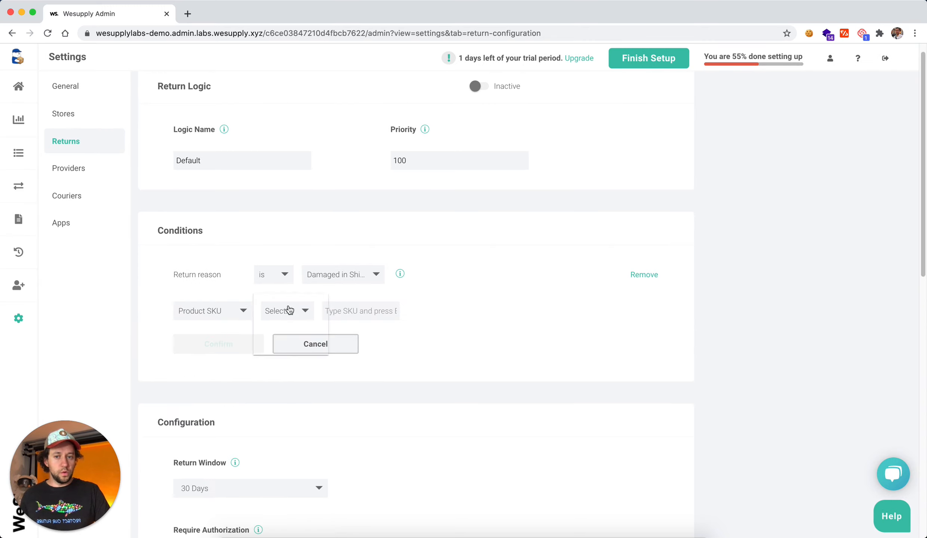
click(284, 317)
click(358, 318)
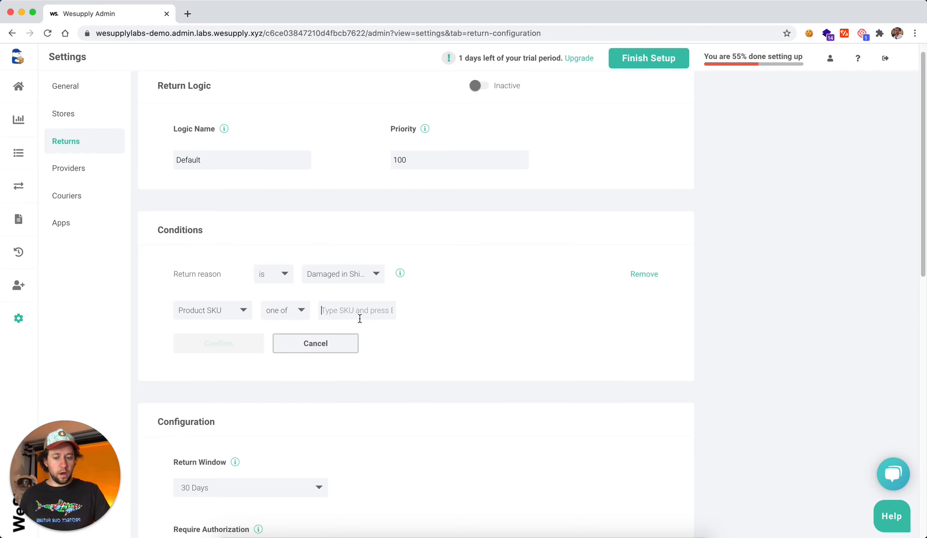
text(abc)
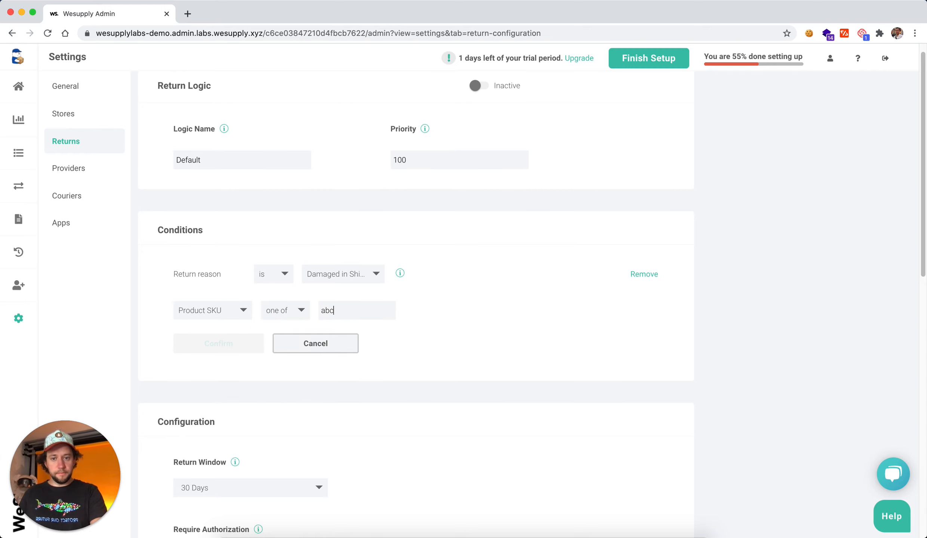
key(Return)
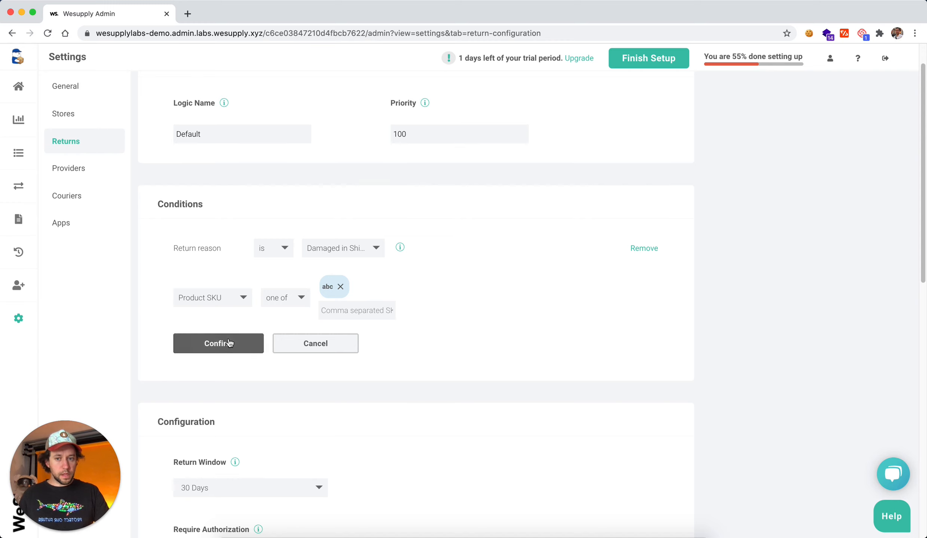
click(229, 343)
- Examine how the two conditions are combined and which settings the Configuration section offers
scroll(480, 322, up, 4)
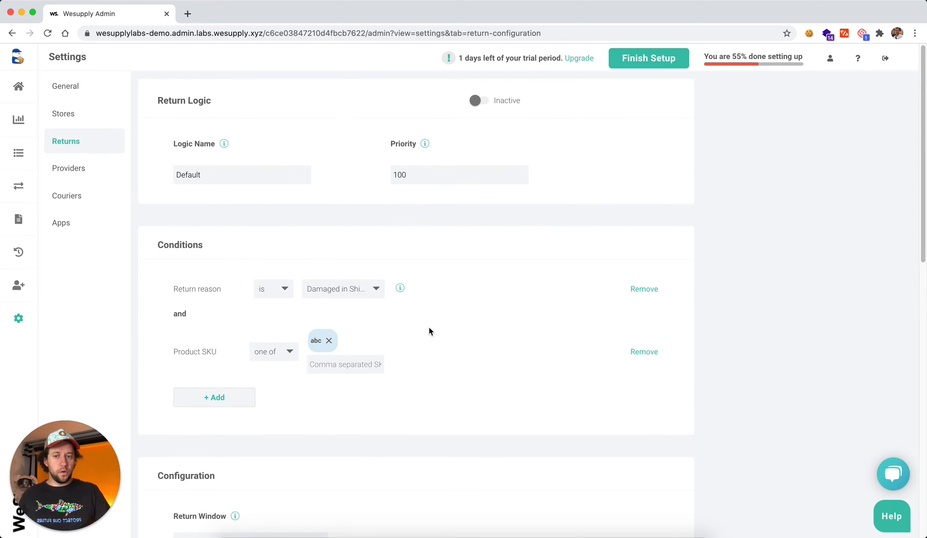
double_click(175, 313)
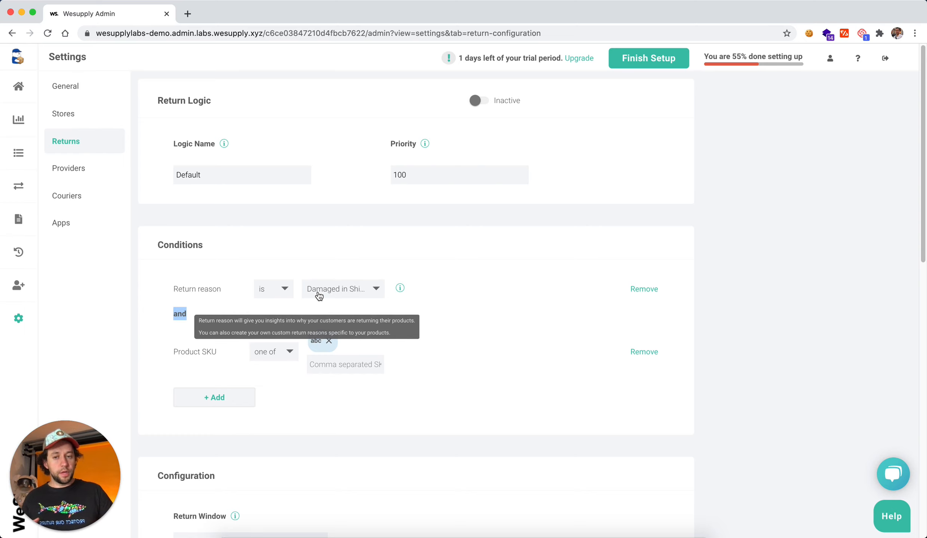
scroll(291, 385, down, 9)
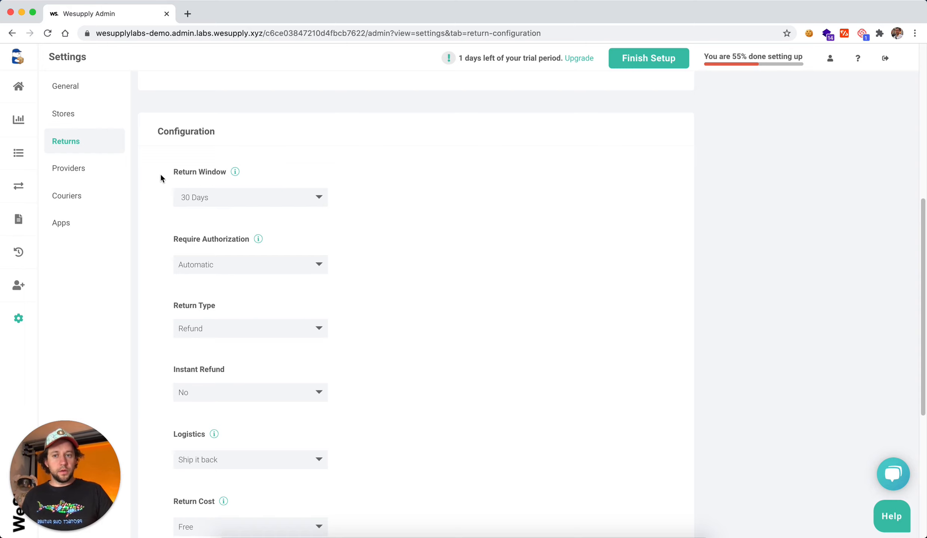
- Recheck the two return conditions and review the Return Window choices without picking a different period
mouse_move(236, 174)
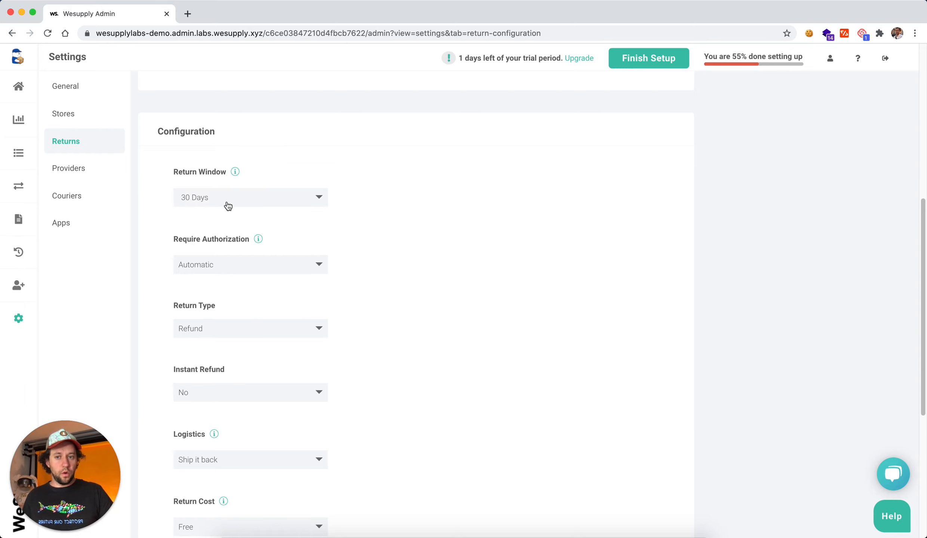
scroll(477, 215, up, 5)
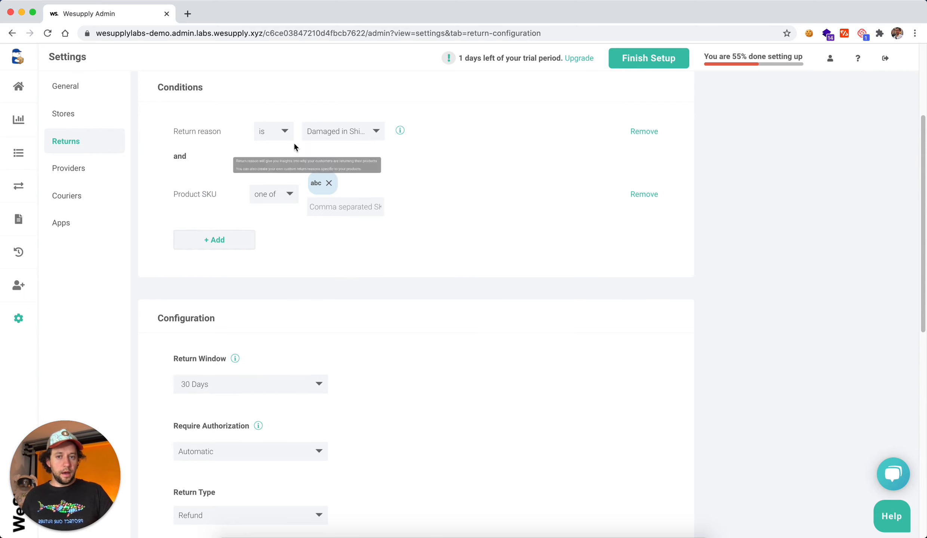
scroll(380, 312, down, 3)
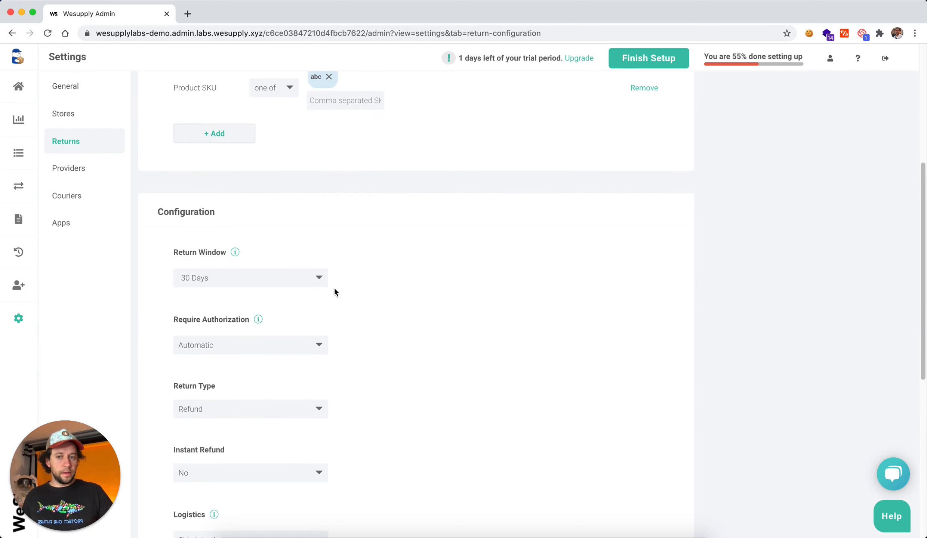
scroll(335, 293, down, 1)
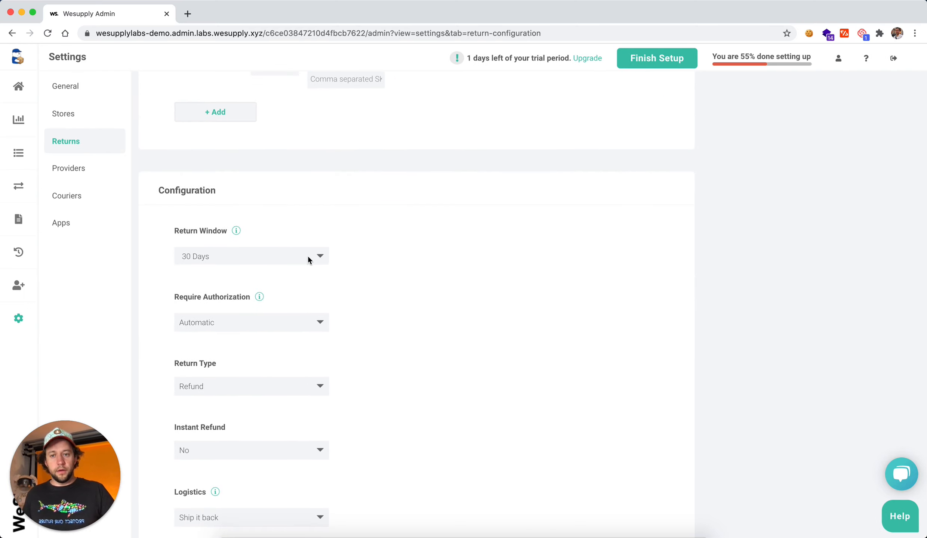
click(309, 261)
click(308, 260)
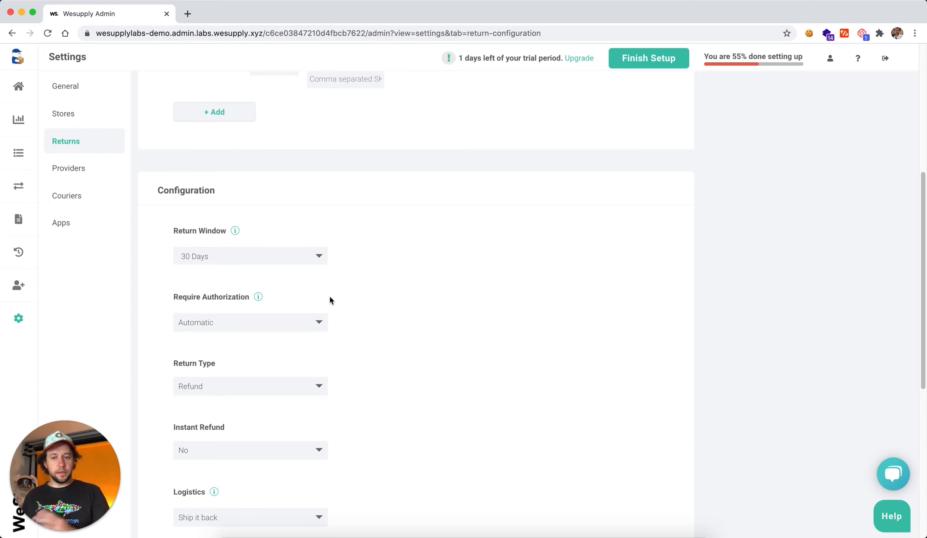
- Try the Require Authorization option for the authorization setting, and set it back to Automatic
click(307, 325)
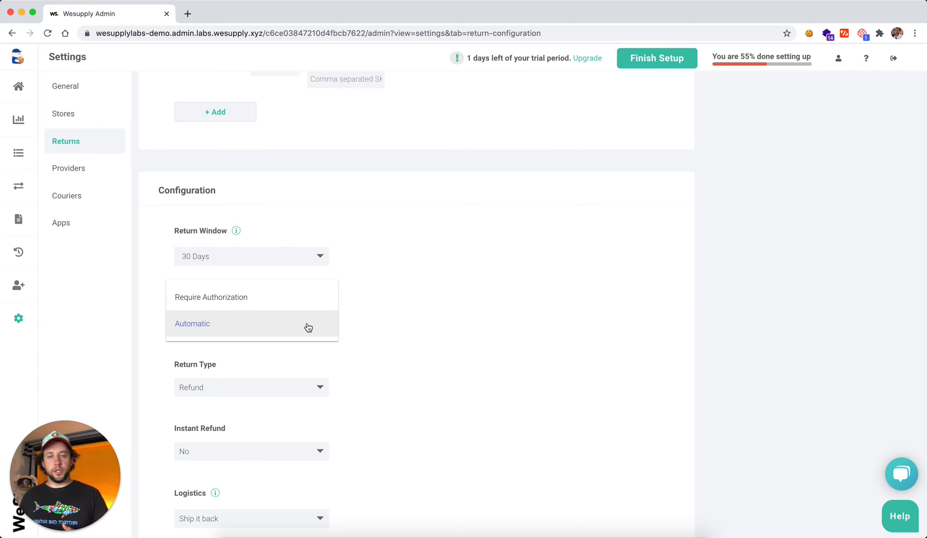
click(295, 305)
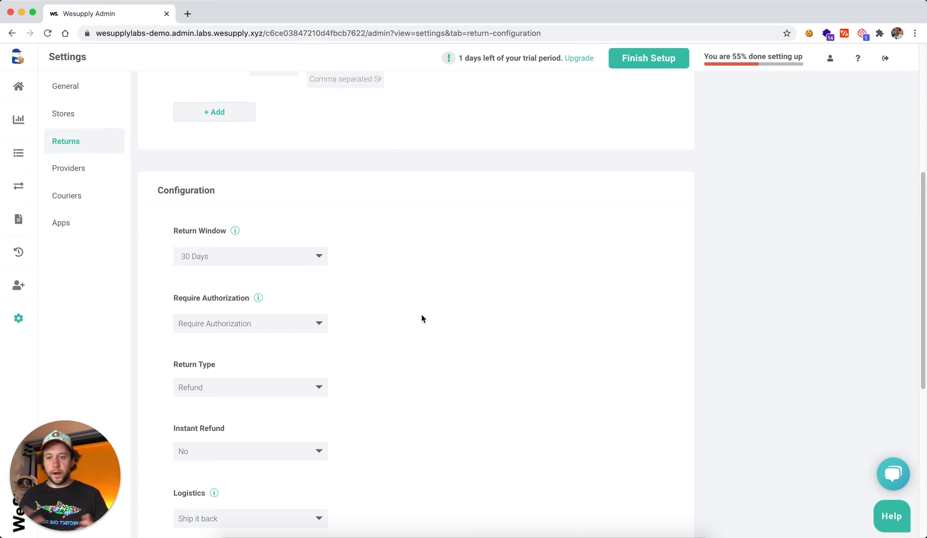
click(244, 333)
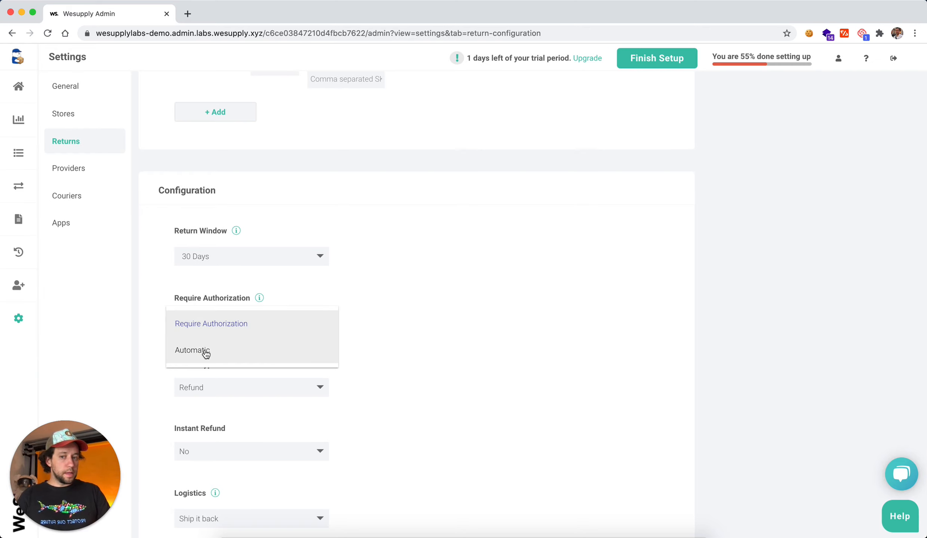
click(205, 352)
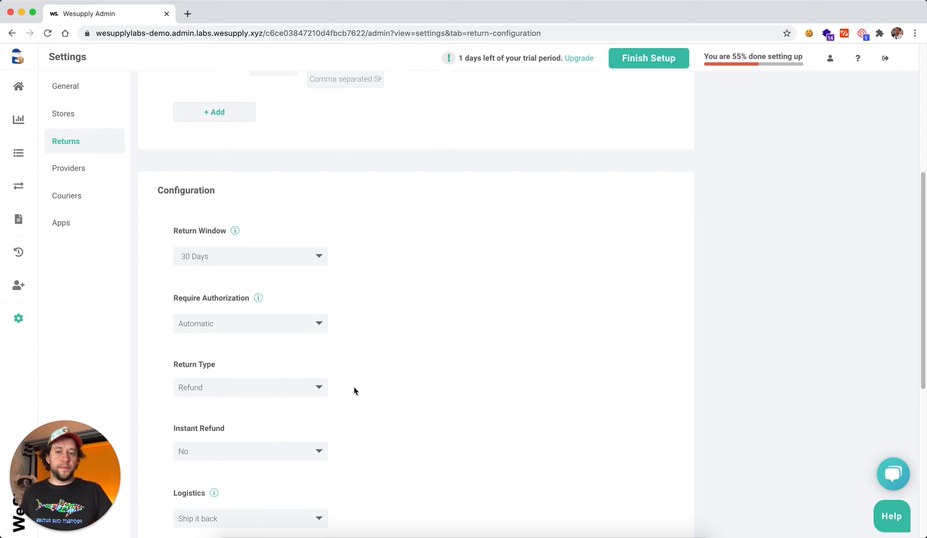
- Review the available Return Type options and choose Refund
scroll(340, 385, down, 2)
click(314, 321)
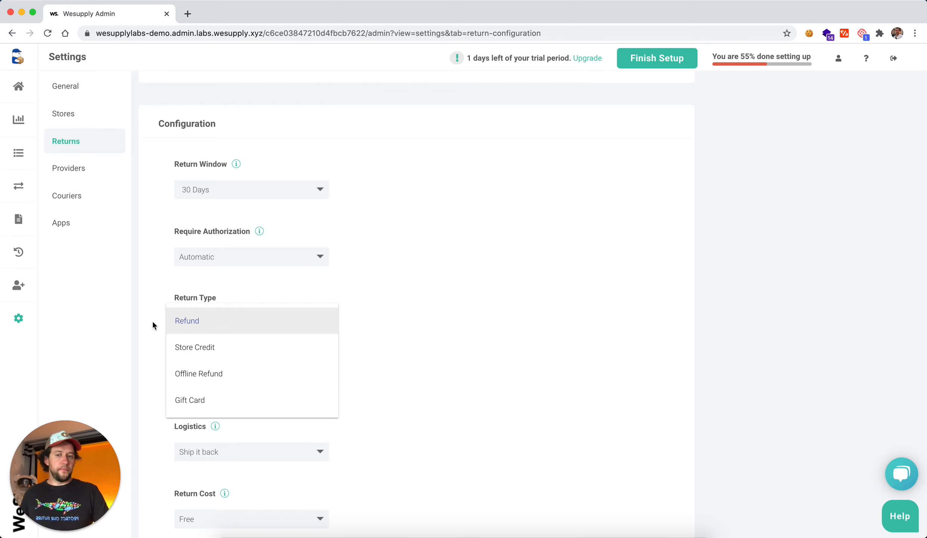
click(232, 320)
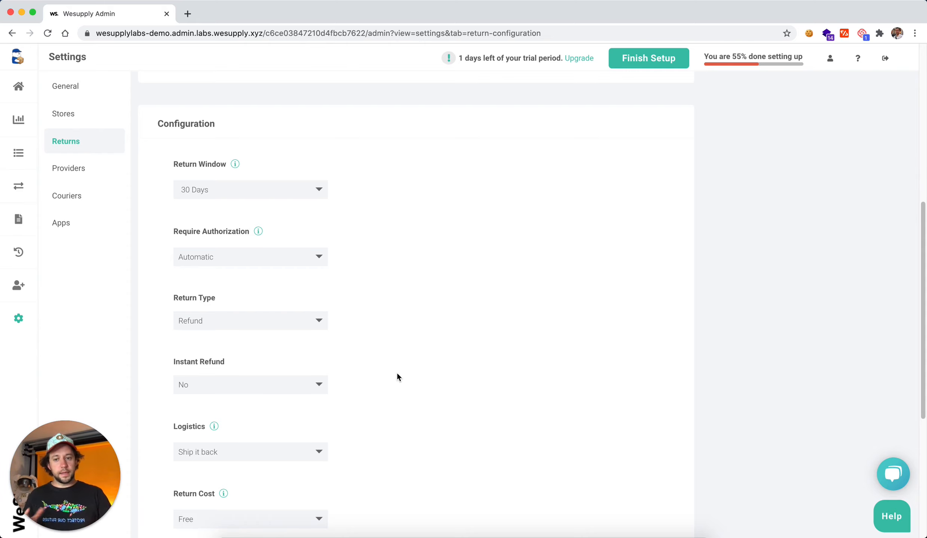
- Try Instant Refund set to Yes, and set it back to No
click(251, 386)
click(222, 359)
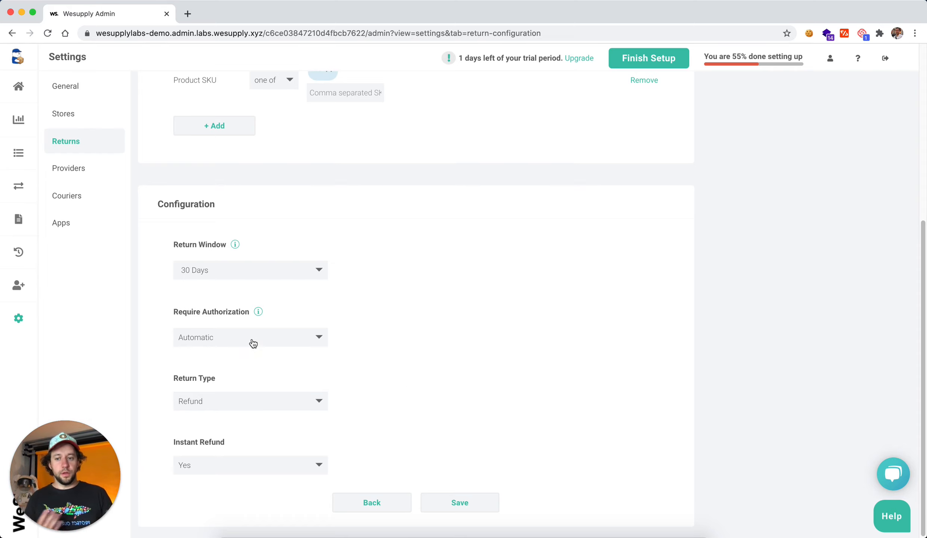
click(209, 474)
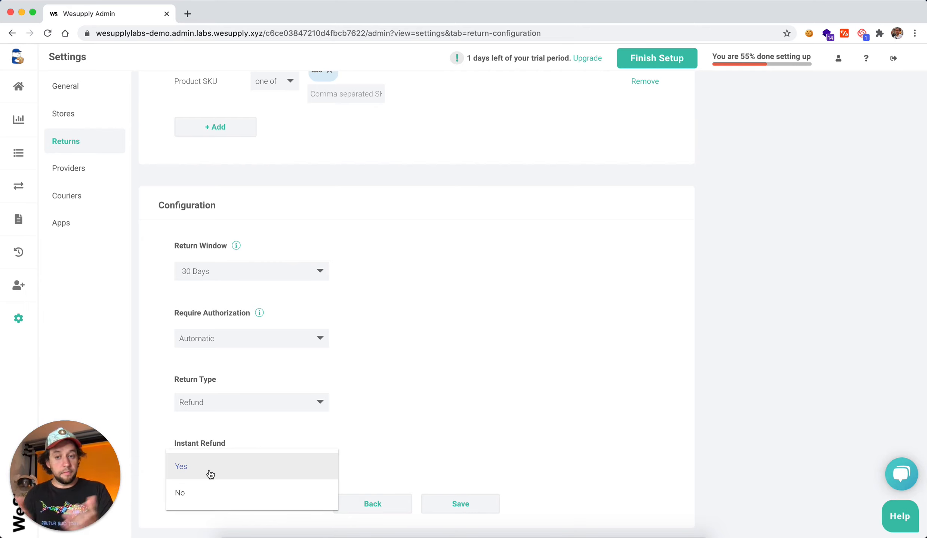
click(196, 494)
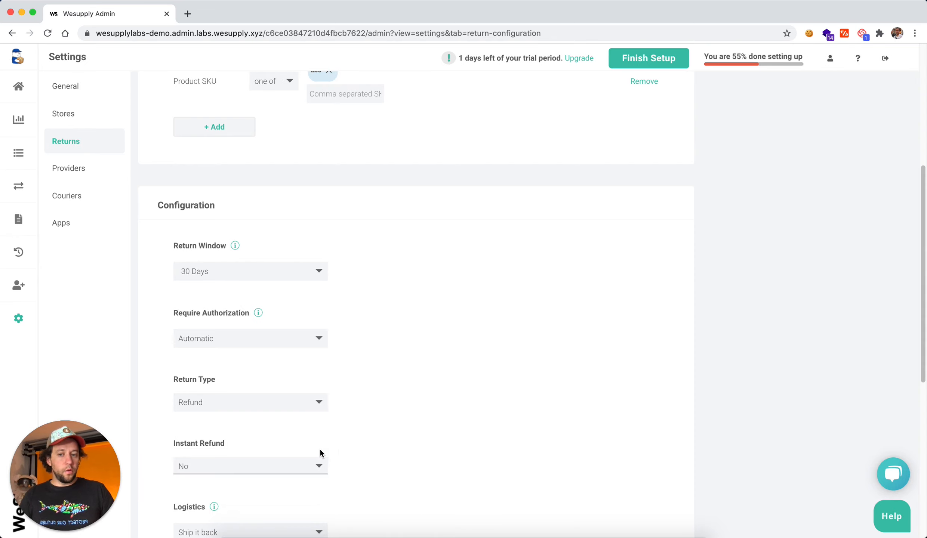
- Review the Logistics options for how items can be returned, without changing the selection
scroll(398, 438, down, 2)
right_click(398, 439)
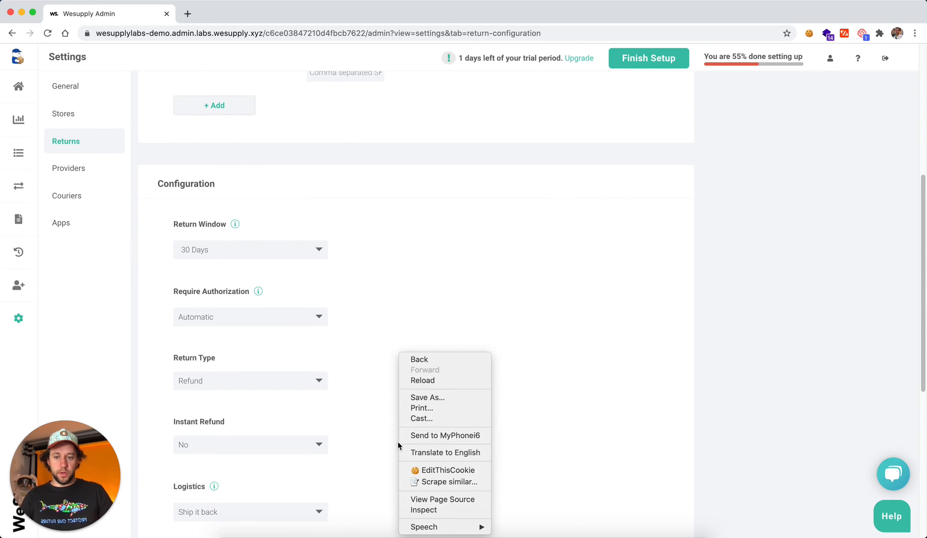
click(367, 418)
scroll(368, 418, down, 5)
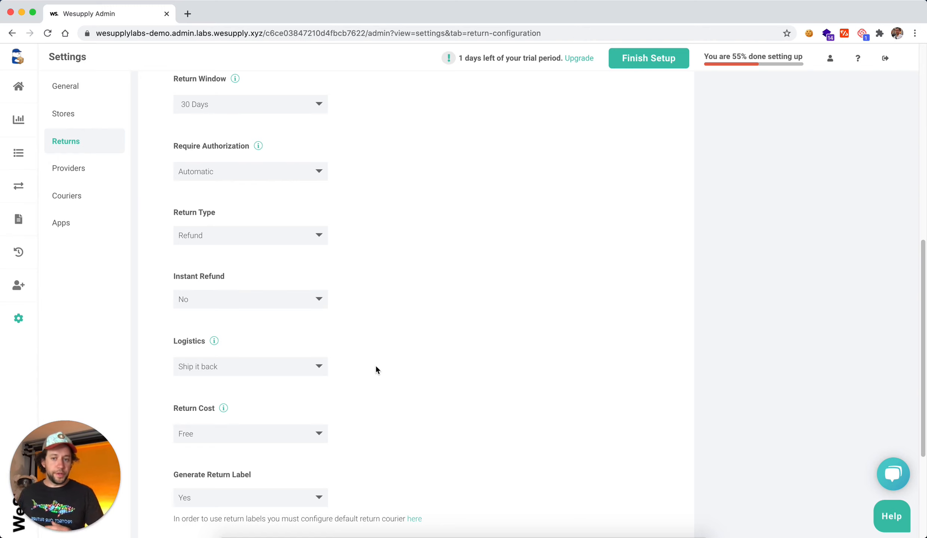
click(318, 366)
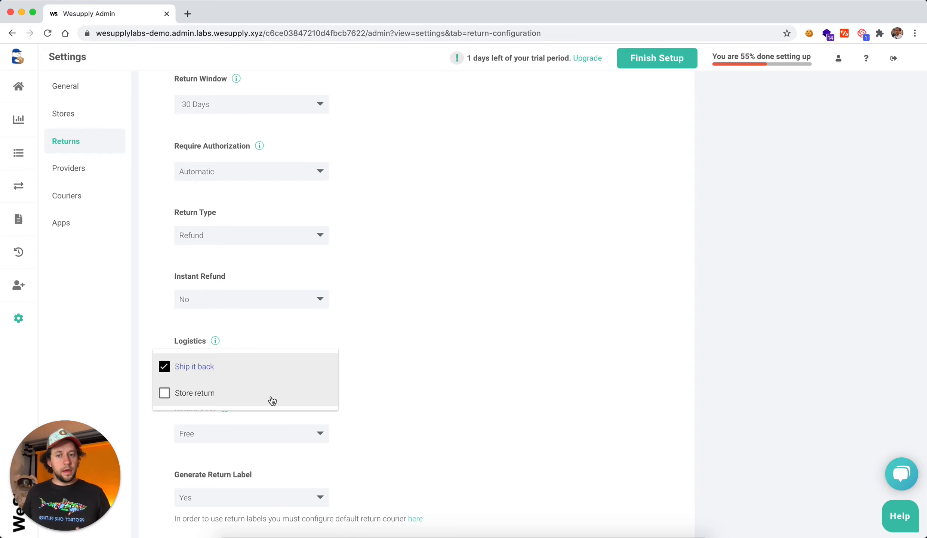
click(365, 391)
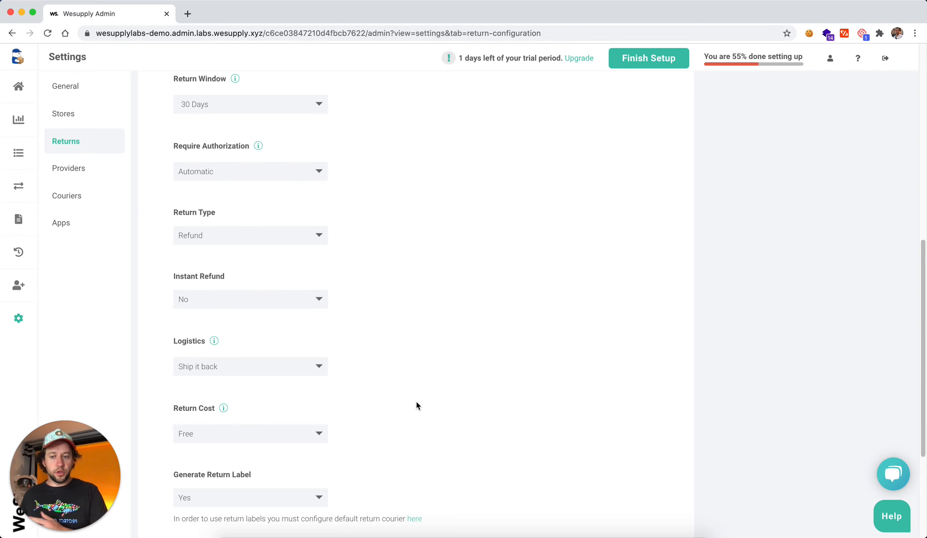
- Set the Return Cost to Fixed amount with a cost of 6.99 USD
scroll(416, 402, down, 1)
scroll(415, 403, down, 2)
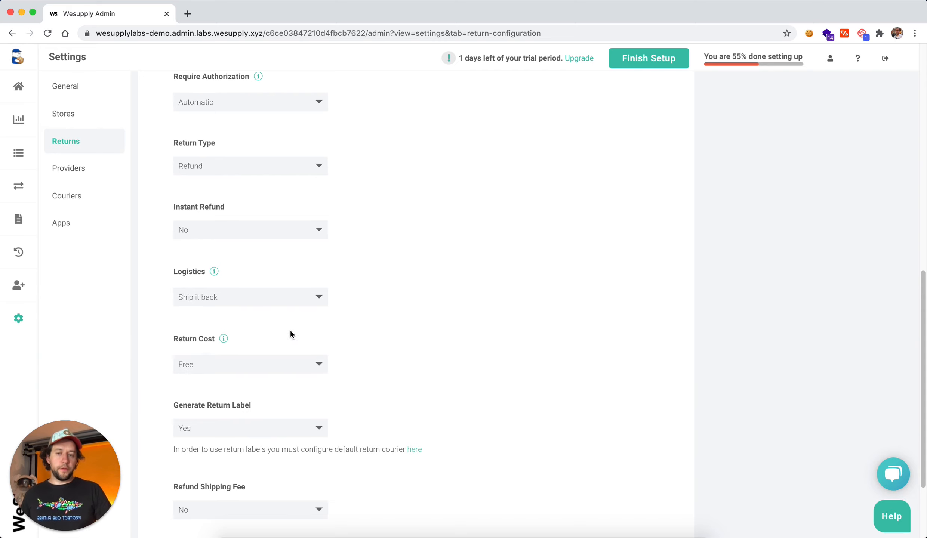
click(278, 369)
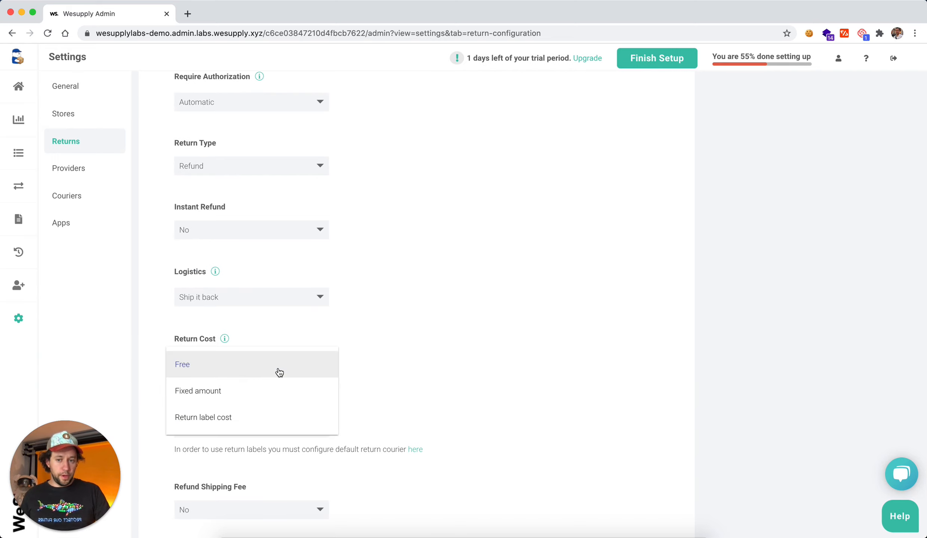
click(249, 392)
click(199, 441)
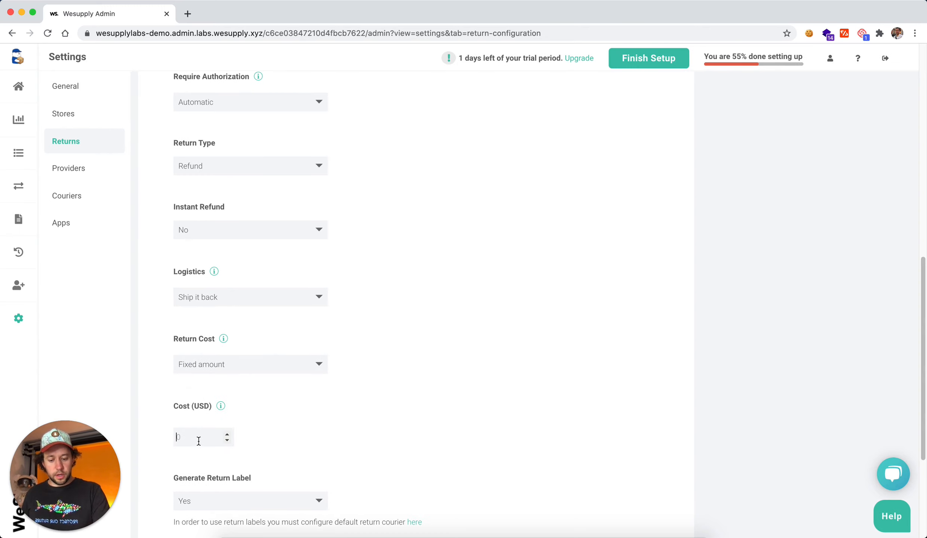
text(699)
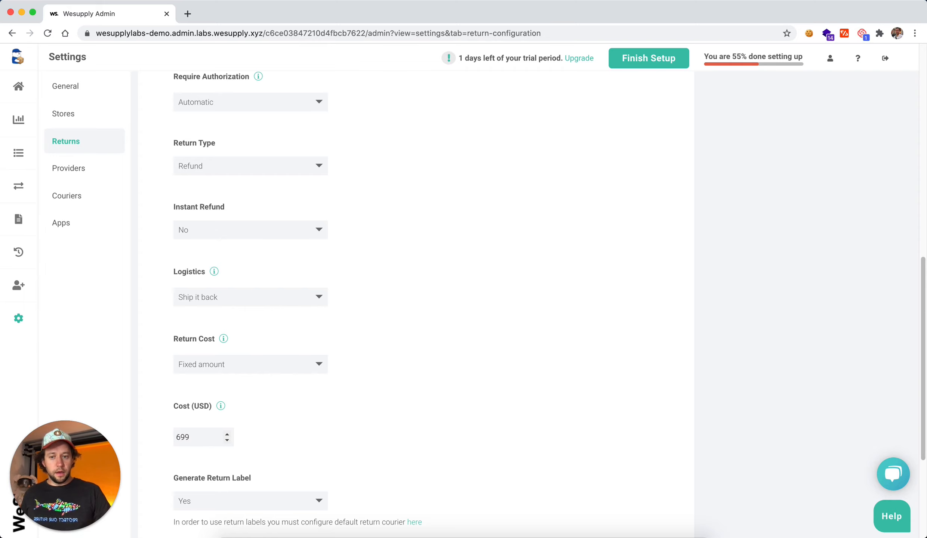
text(.)
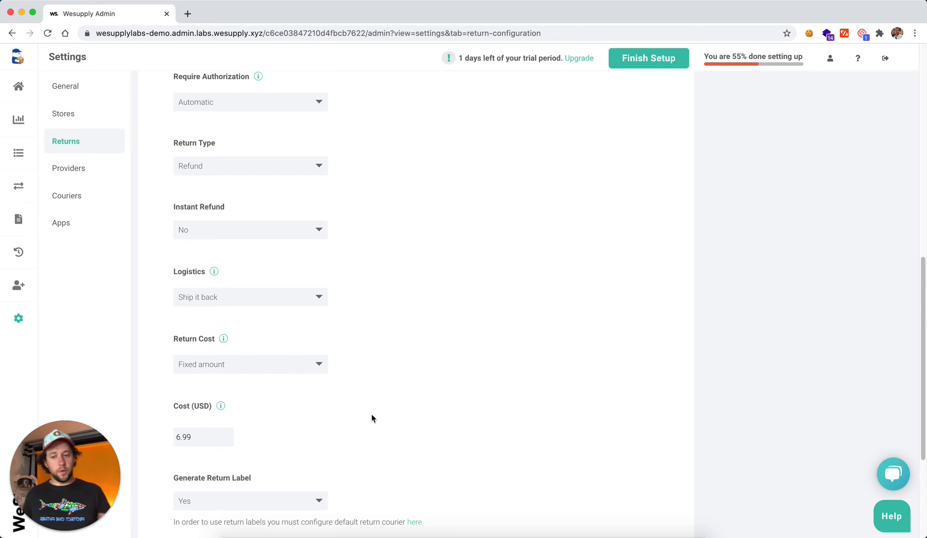
- Try Return label cost and Free as the Return Cost, and set it back to Fixed amount
click(228, 370)
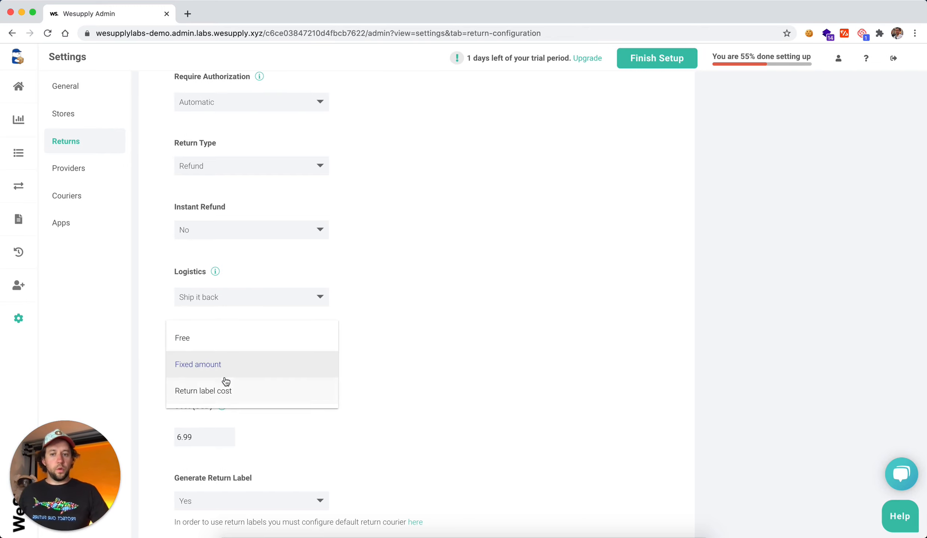
click(230, 396)
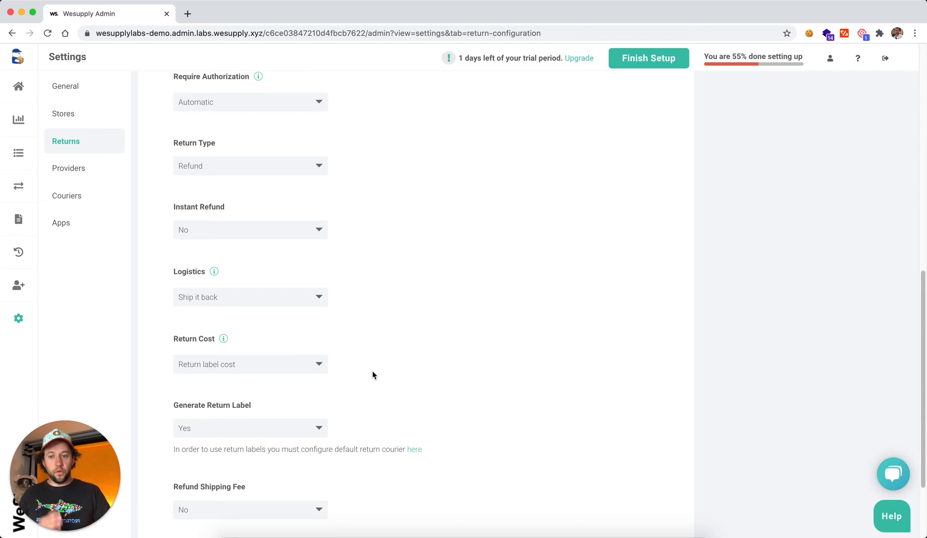
click(293, 370)
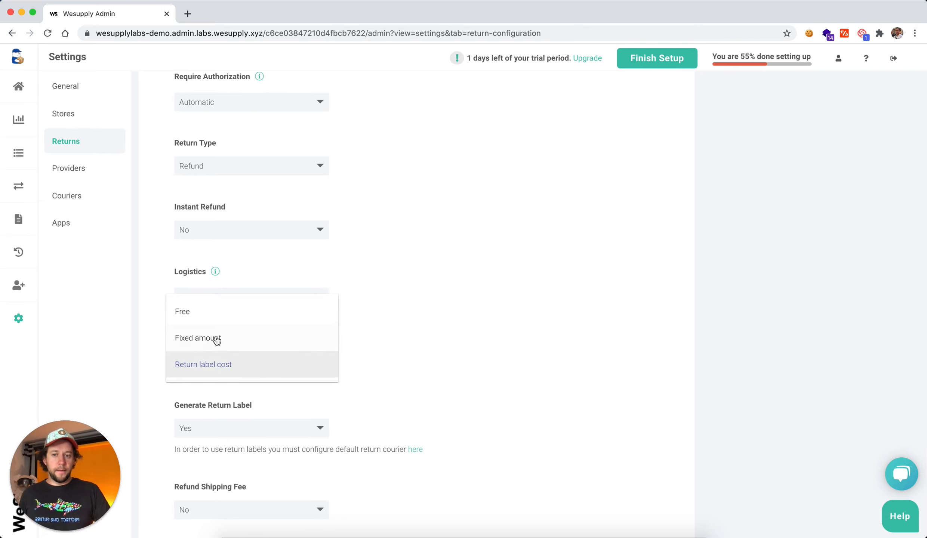
click(217, 339)
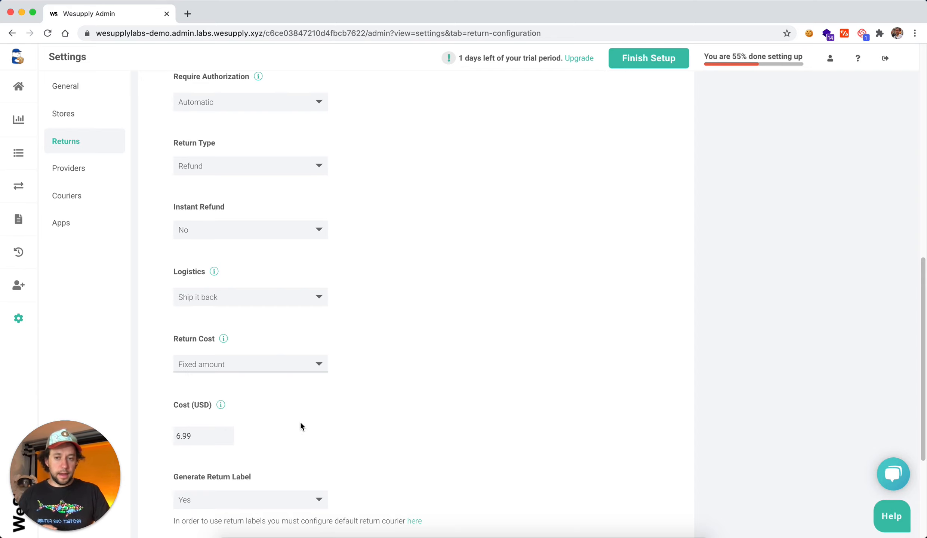
click(305, 364)
click(210, 336)
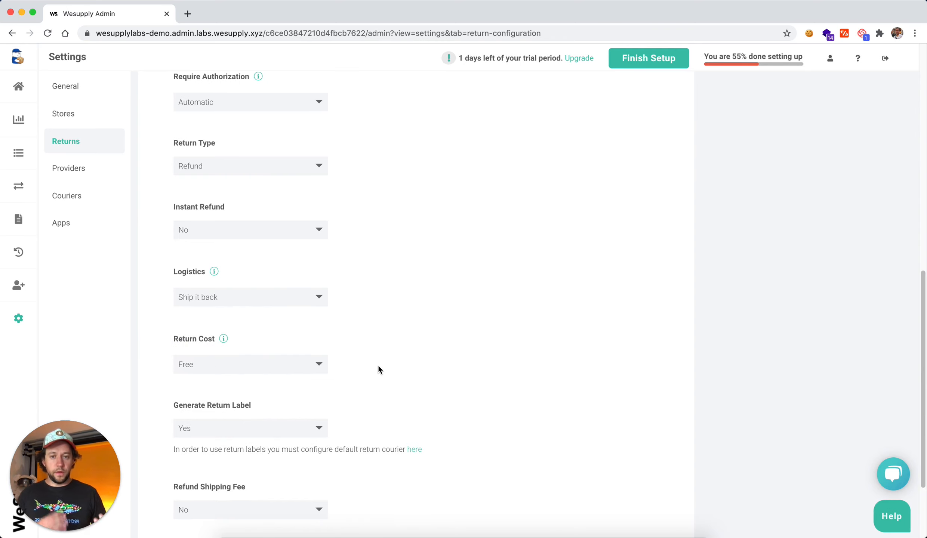
click(260, 363)
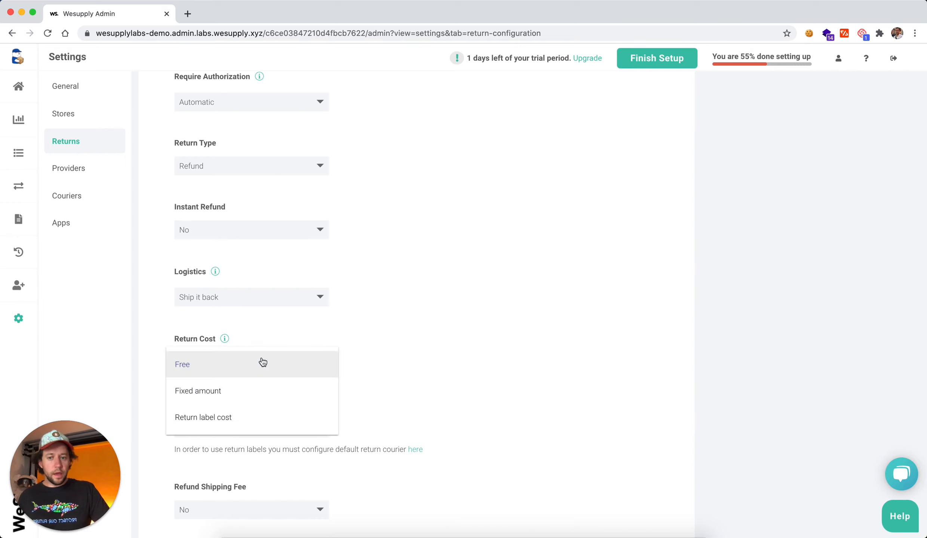
click(227, 389)
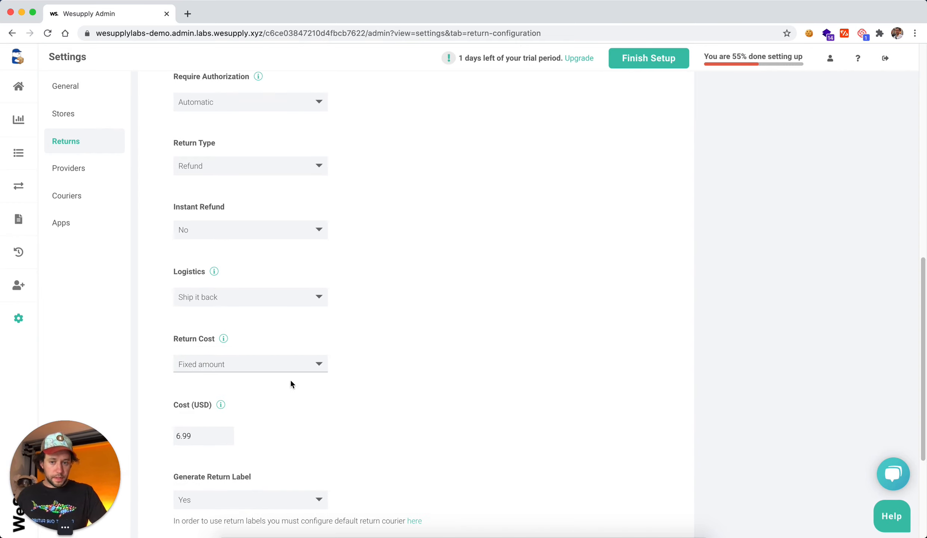
- Review the Generate Return Label choices without changing the selection
scroll(411, 375, down, 5)
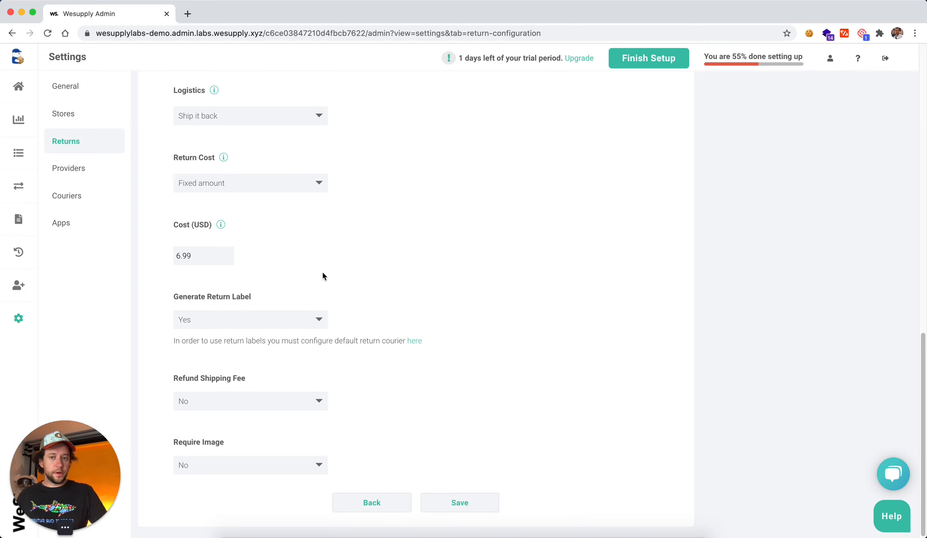
click(284, 325)
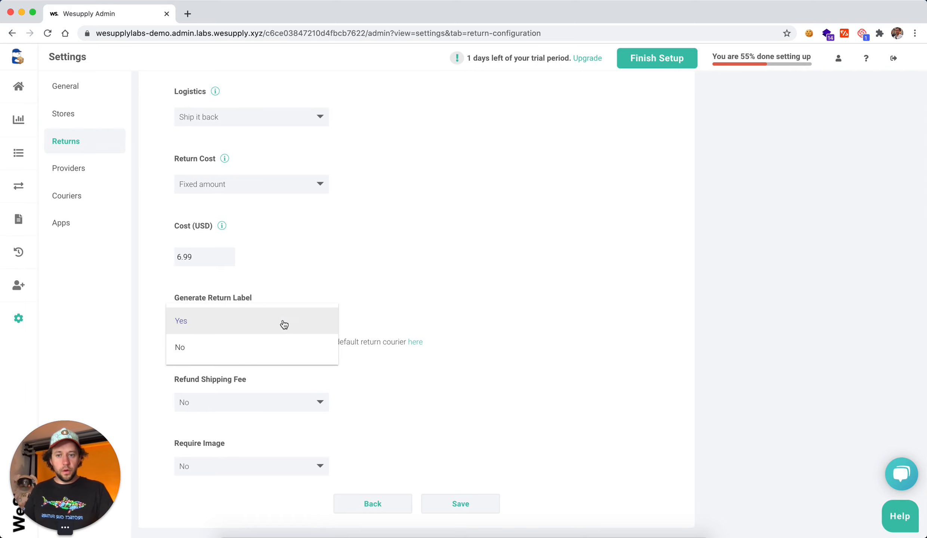
click(456, 291)
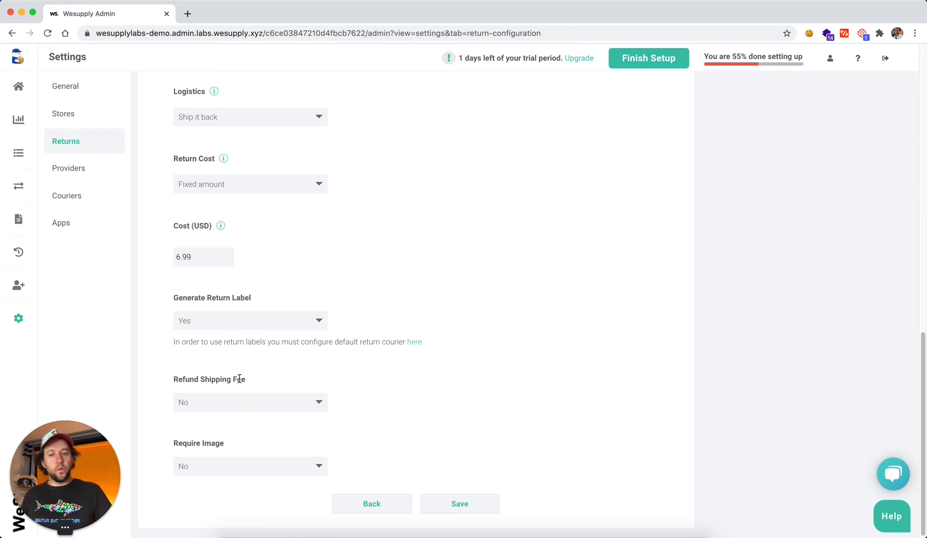
- Set Refund Shipping Fee to Yes for the Default return logic
double_click(182, 380)
click(307, 379)
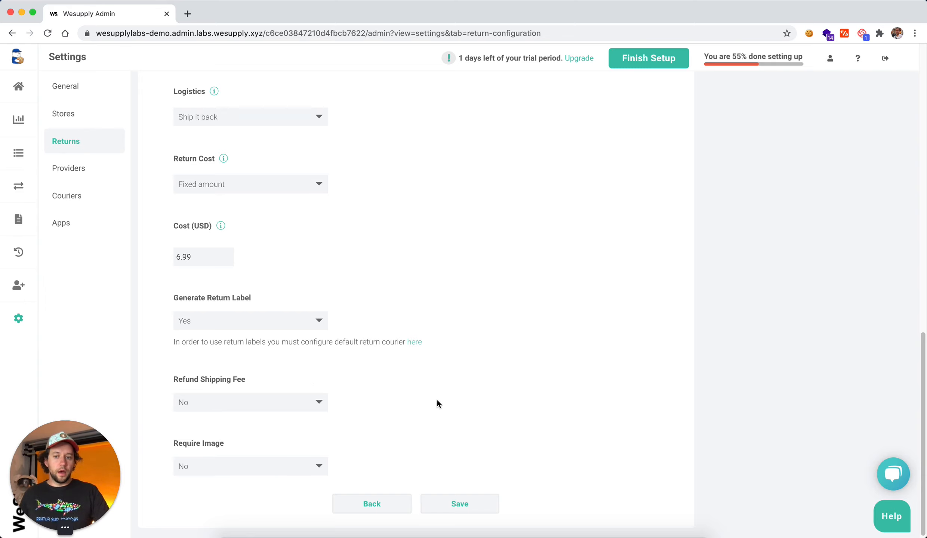
click(277, 408)
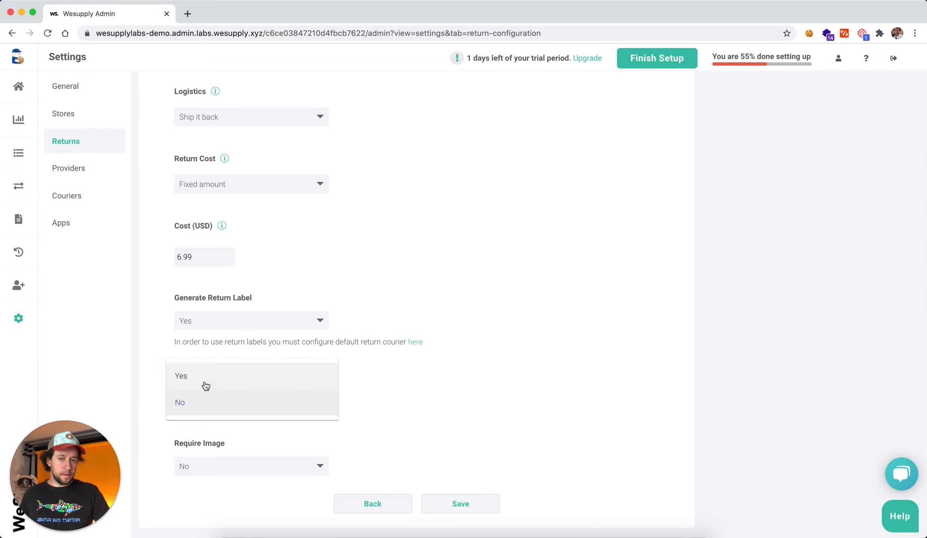
click(214, 380)
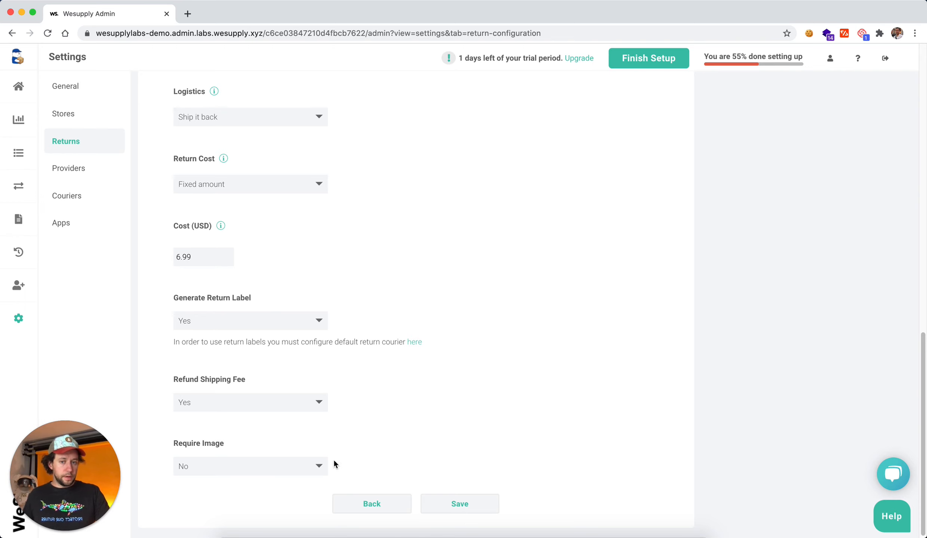
- Set both Require Image and Require Image Description to Yes, and save the return logic
click(299, 473)
click(234, 448)
scroll(393, 470, down, 3)
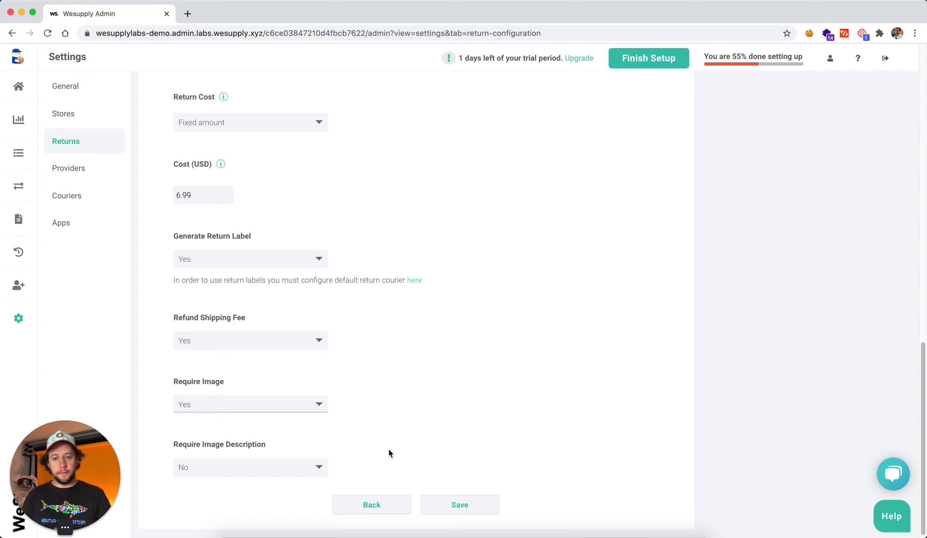
click(277, 472)
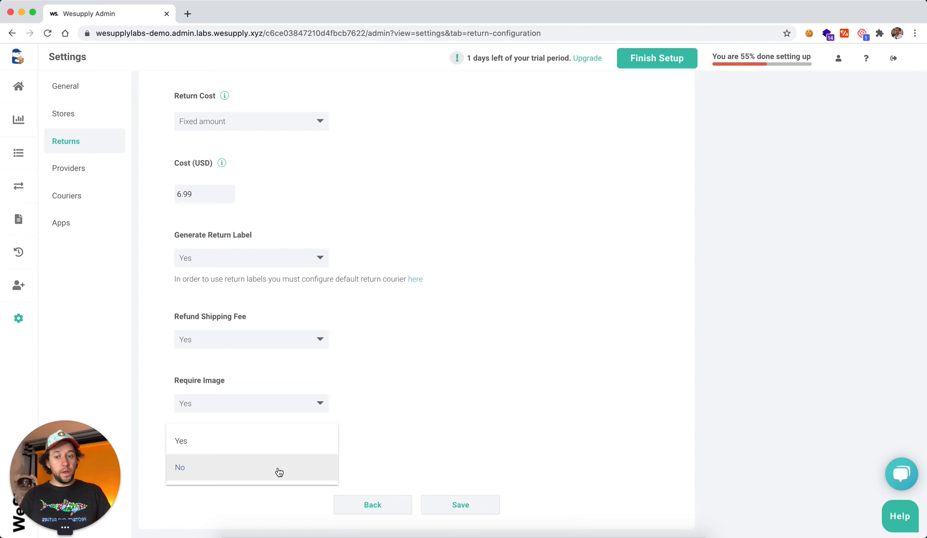
click(227, 445)
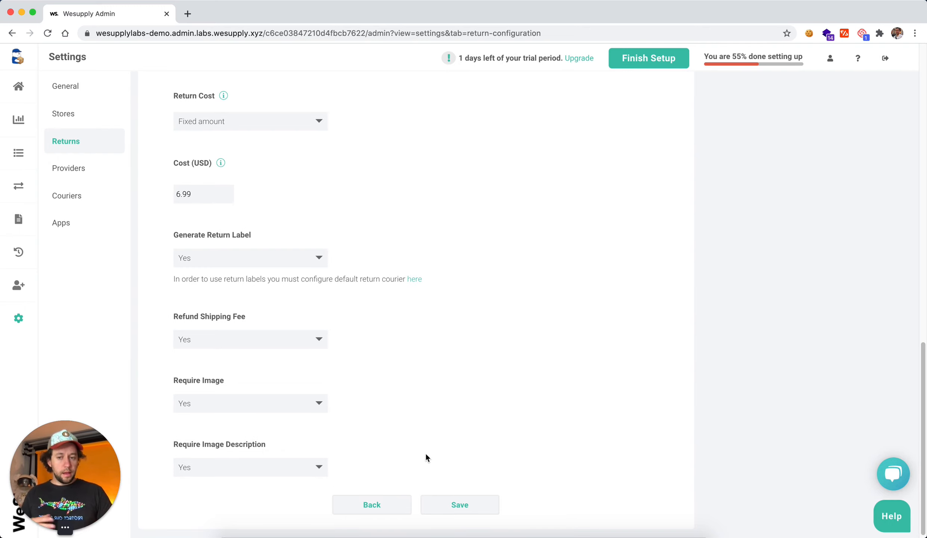
click(491, 511)
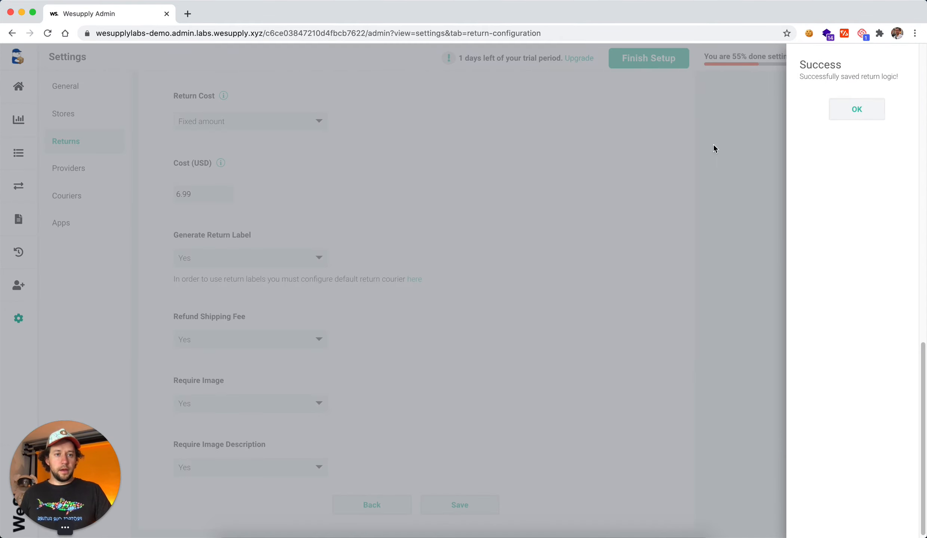
click(836, 116)
- Review the saved Default return logic from its conditions through all configuration options down to the image requirements
scroll(486, 317, up, 15)
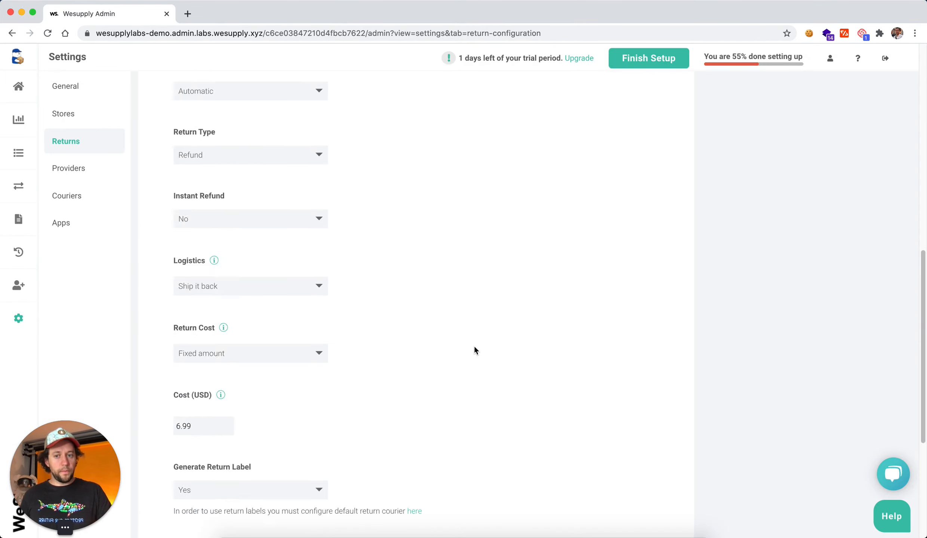
scroll(473, 347, up, 1)
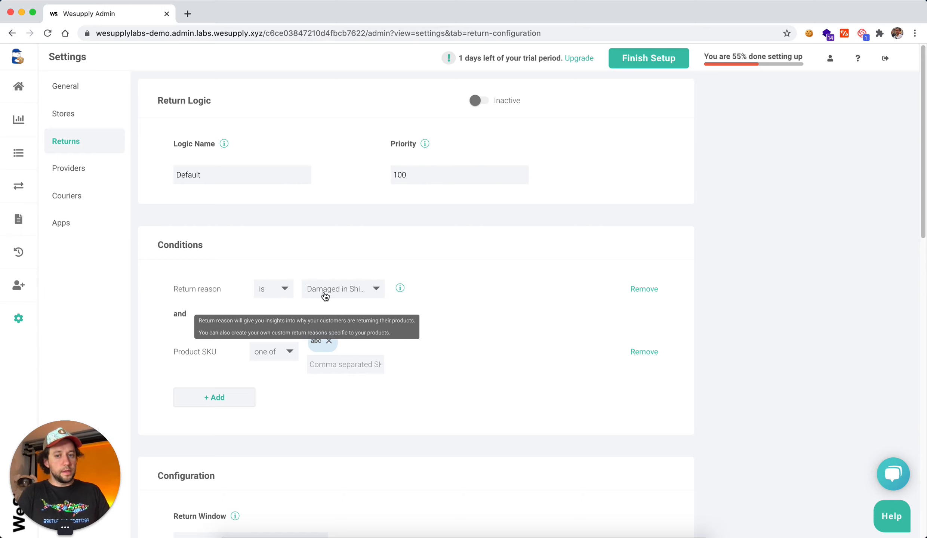
scroll(326, 350, down, 1)
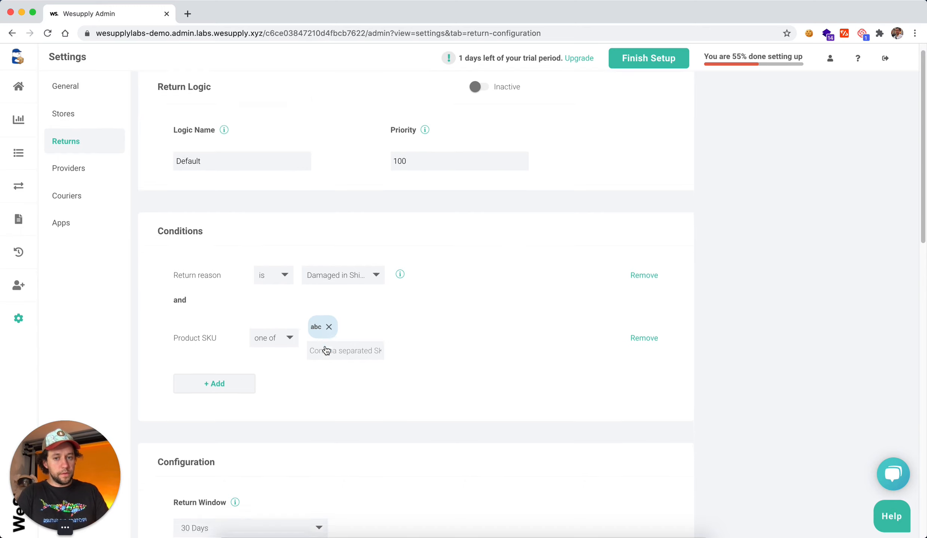
scroll(325, 349, down, 10)
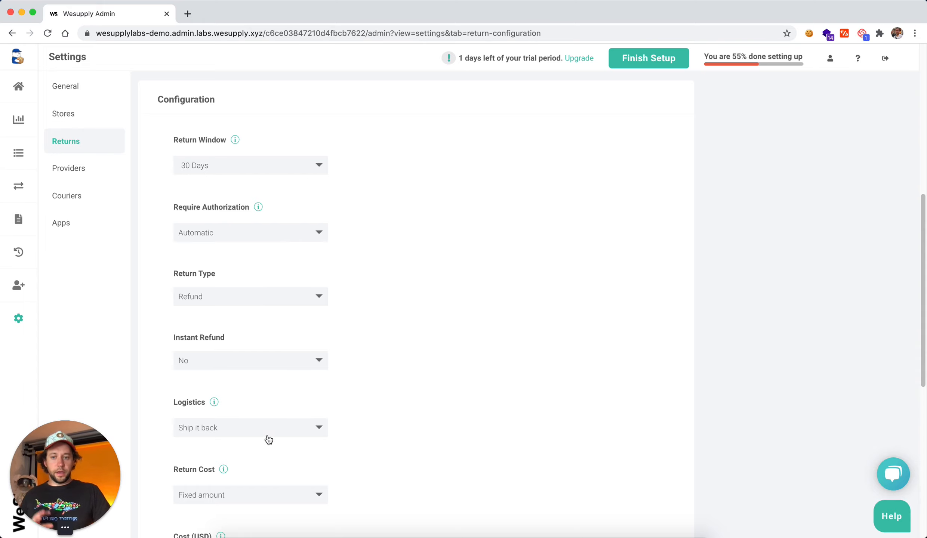
scroll(269, 440, down, 3)
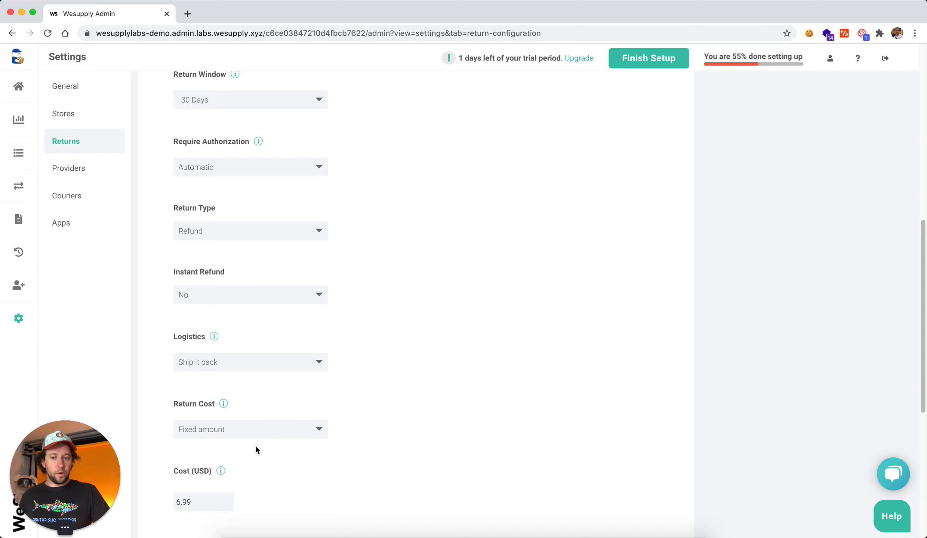
scroll(256, 447, down, 2)
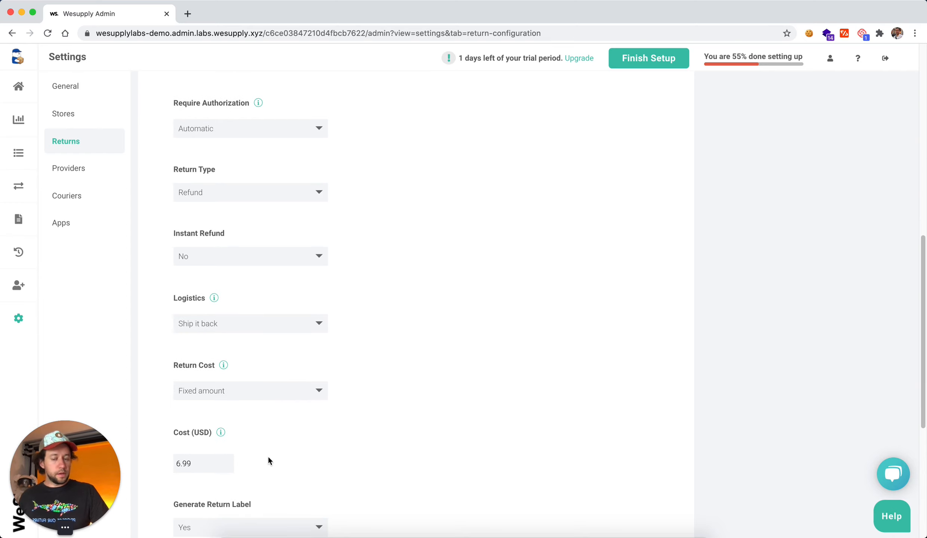
scroll(296, 451, down, 2)
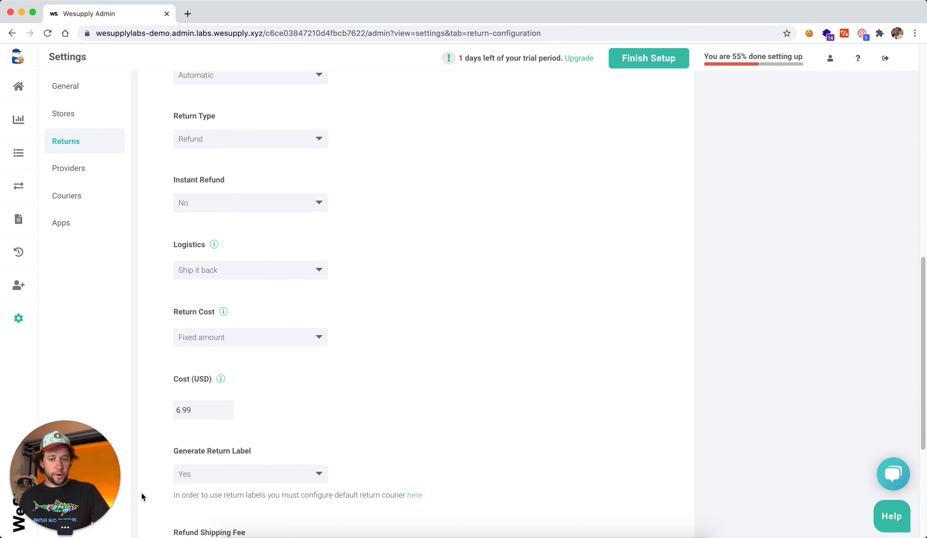
scroll(352, 452, down, 8)
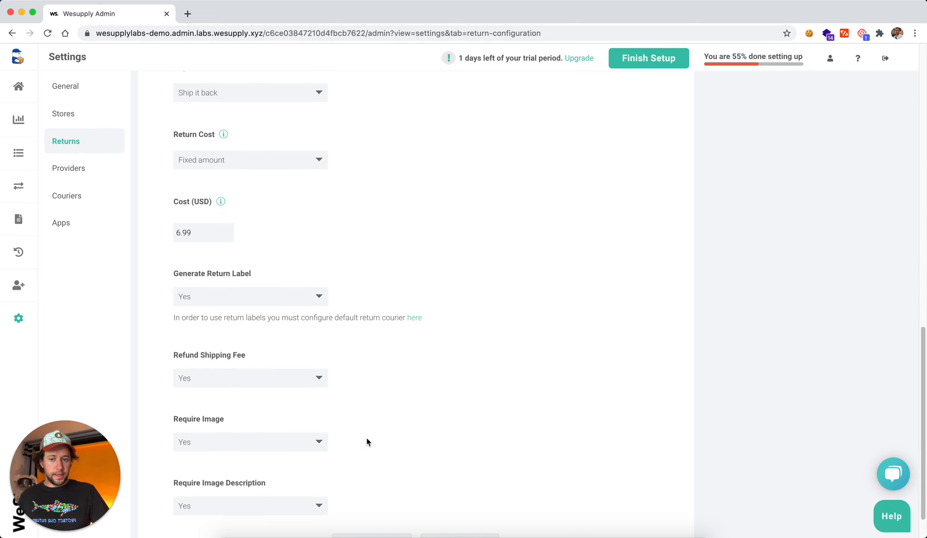
scroll(368, 386, down, 2)
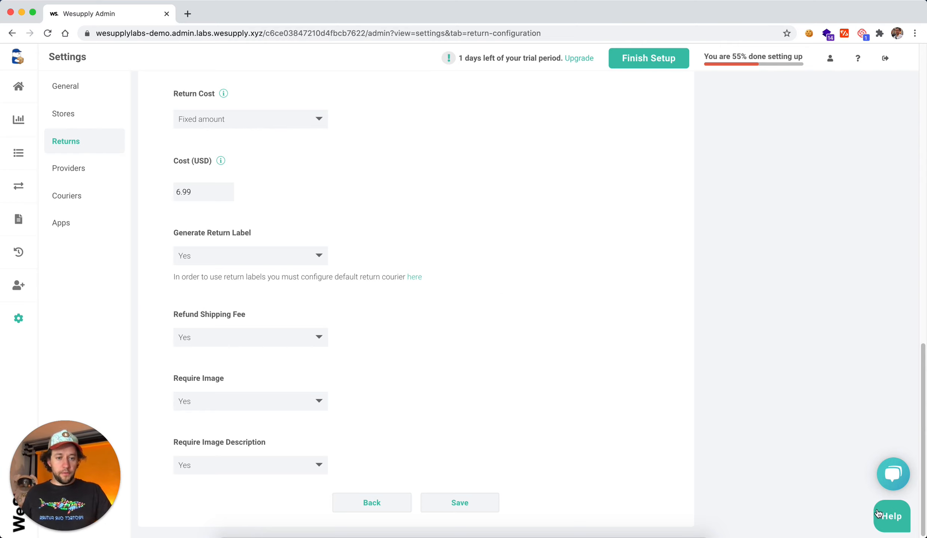
- View the help video and top articles for the return logic page, and close the help
click(888, 519)
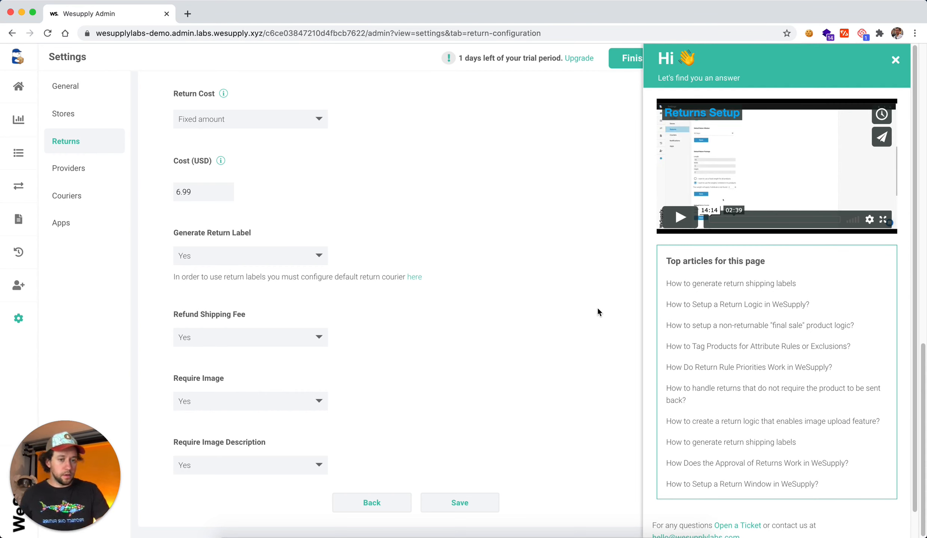
click(895, 60)
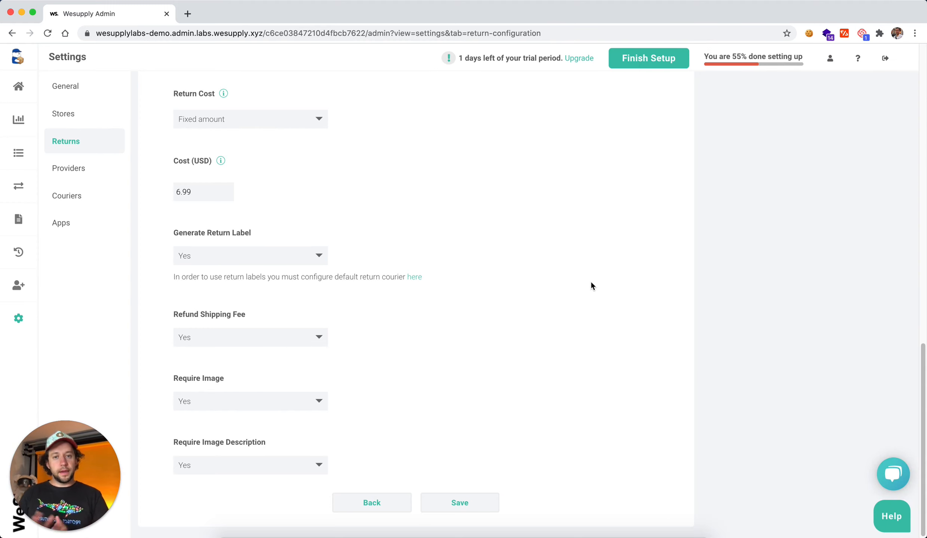